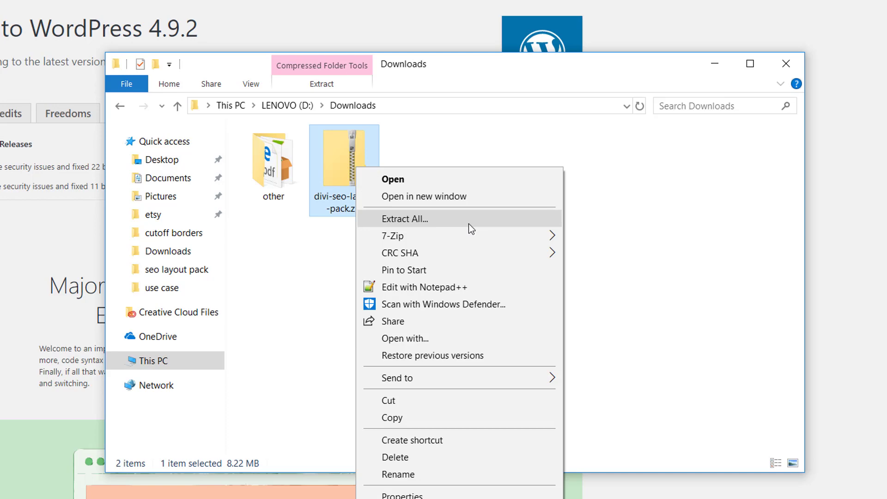
- Extract divi-seo-layout-pack.zip in the Downloads folder, open the extracted divi-seo-layout-pack folder, and select seo_all.json
{"action": "left_click", "coordinate": [471, 229]}
{"action": "left_click", "coordinate": [491, 408]}
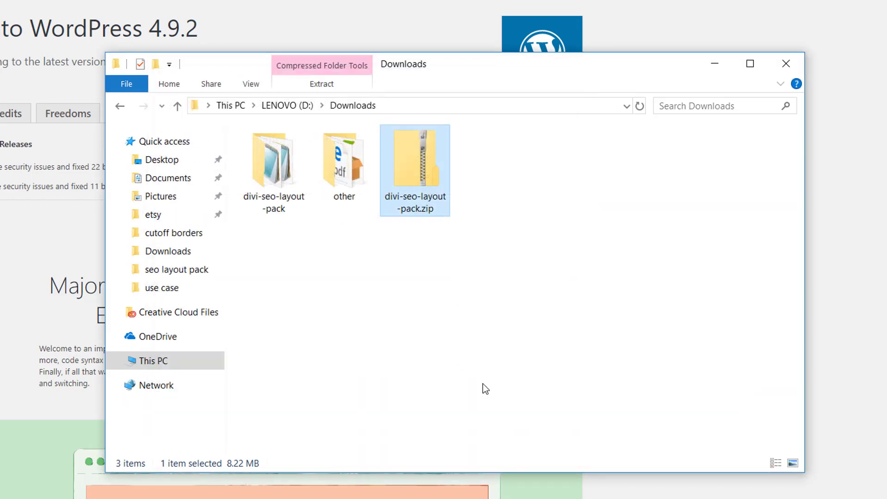
{"action": "double_click", "coordinate": [285, 181]}
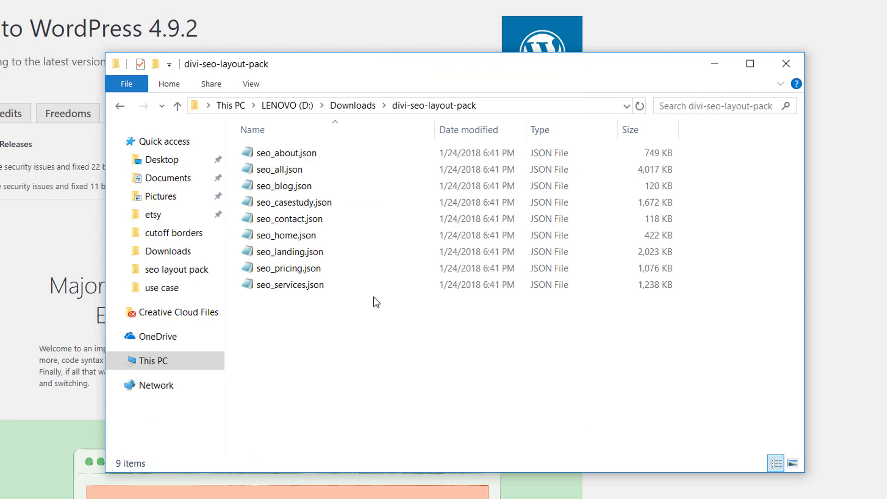
{"action": "left_click", "coordinate": [354, 171]}
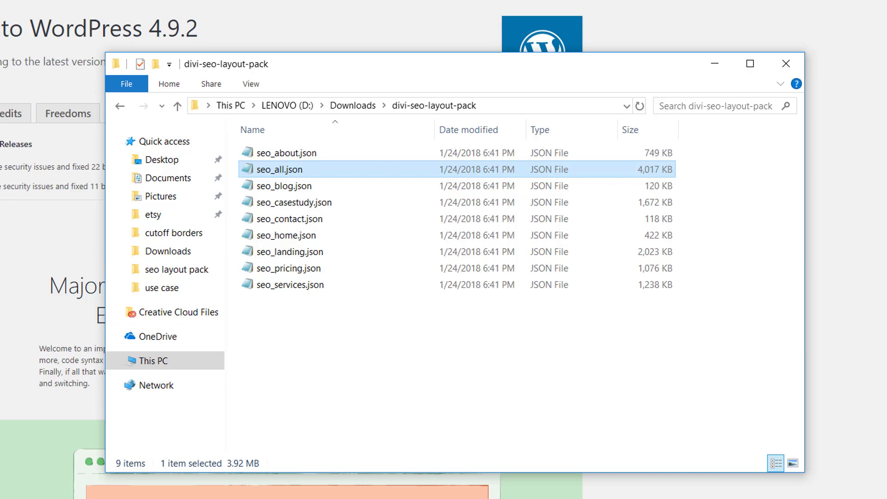
- Switch to the WordPress dashboard and open the Divi Library
{"action": "left_click", "coordinate": [47, 235]}
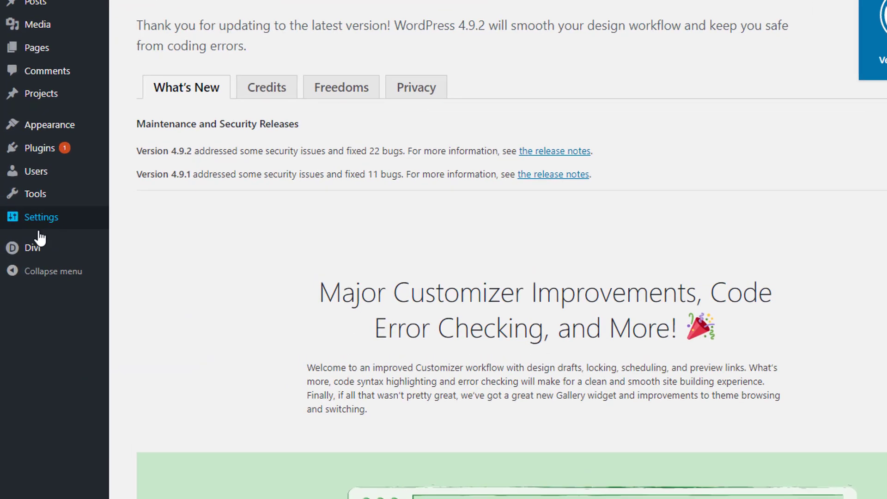
{"action": "mouse_move", "coordinate": [21, 246]}
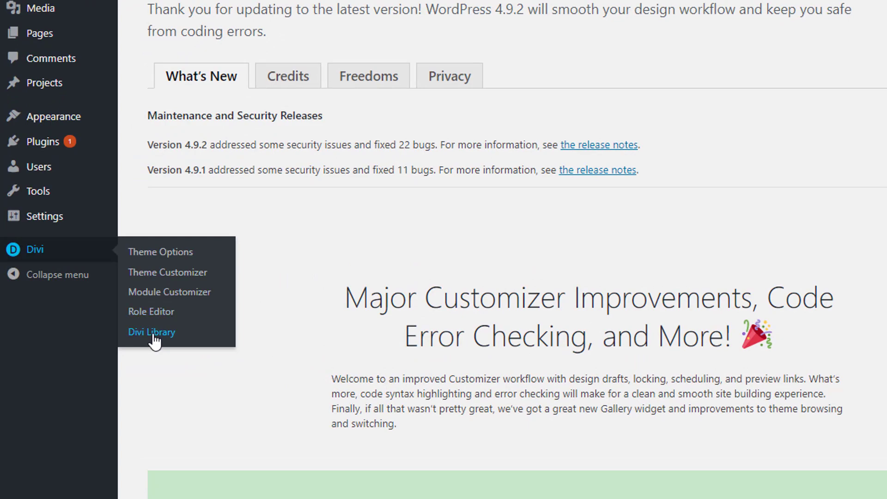
{"action": "left_click", "coordinate": [153, 333]}
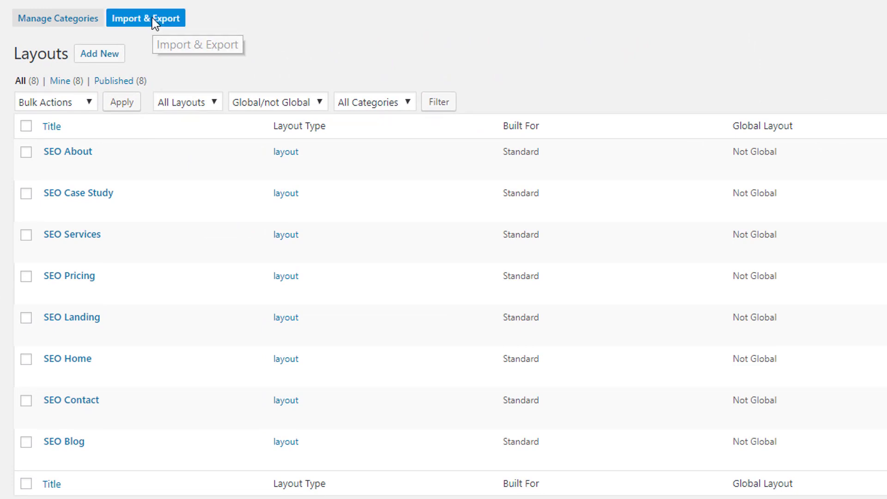
- View the import options in the Divi Library's Portability dialog and close it without importing a file
{"action": "left_click", "coordinate": [154, 23]}
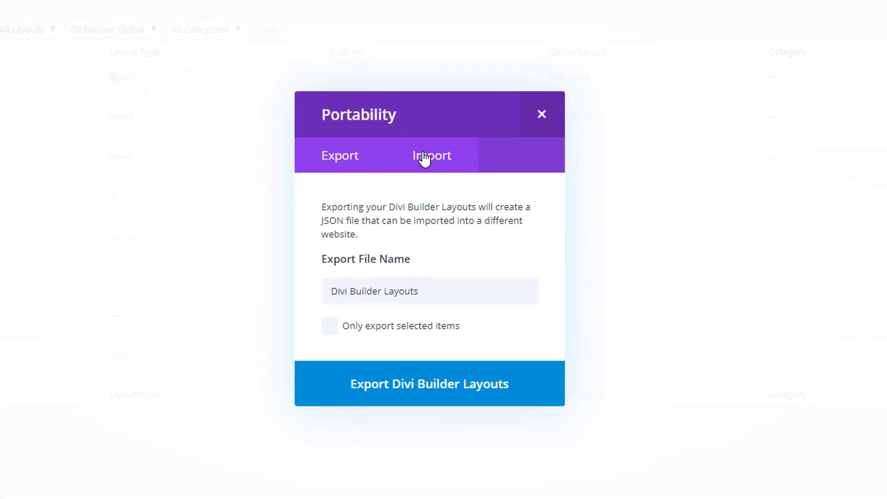
{"action": "left_click", "coordinate": [424, 160]}
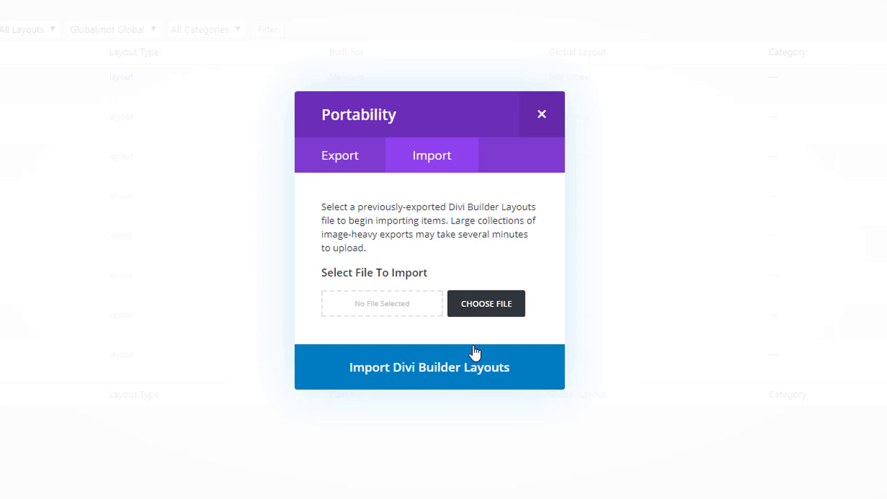
{"action": "left_click", "coordinate": [542, 114]}
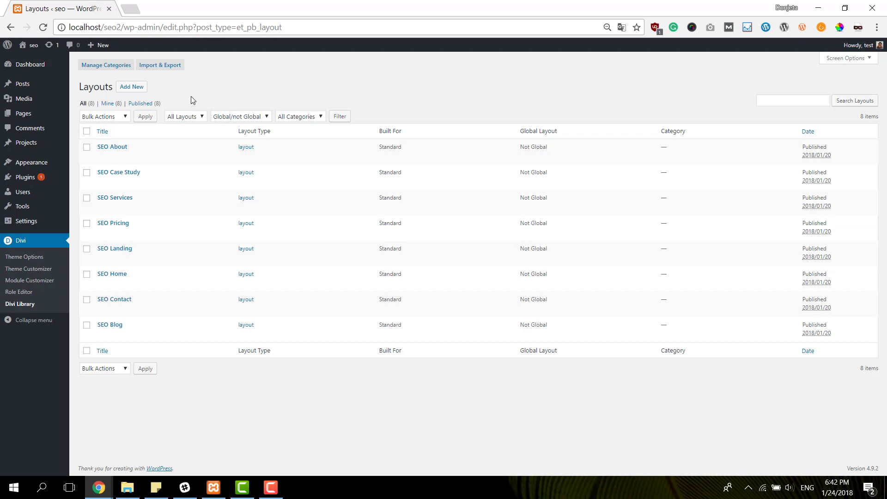
- Visit the site's front end and look through the home page from the hero form past the services and video sections
{"action": "mouse_move", "coordinate": [50, 113]}
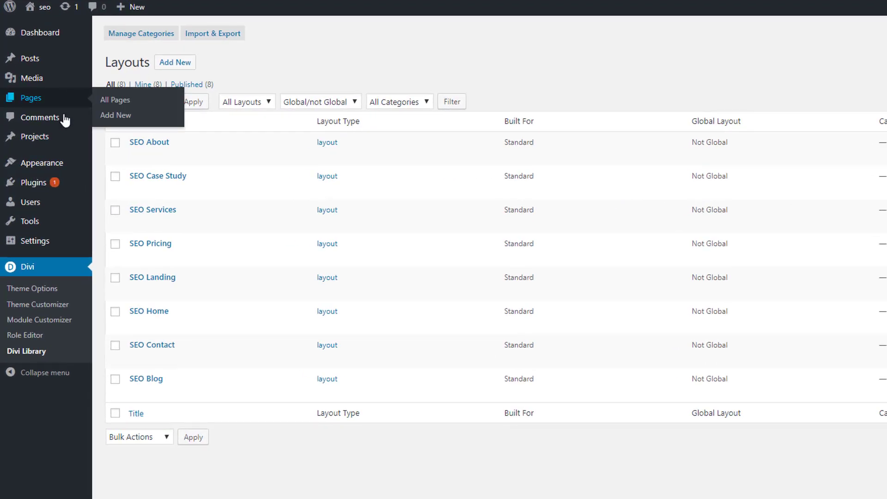
{"action": "mouse_move", "coordinate": [59, 168]}
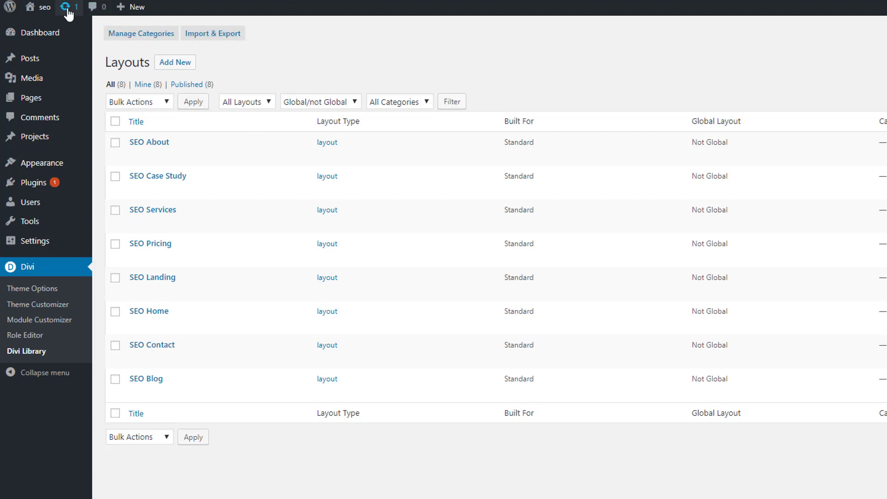
{"action": "left_click", "coordinate": [80, 35]}
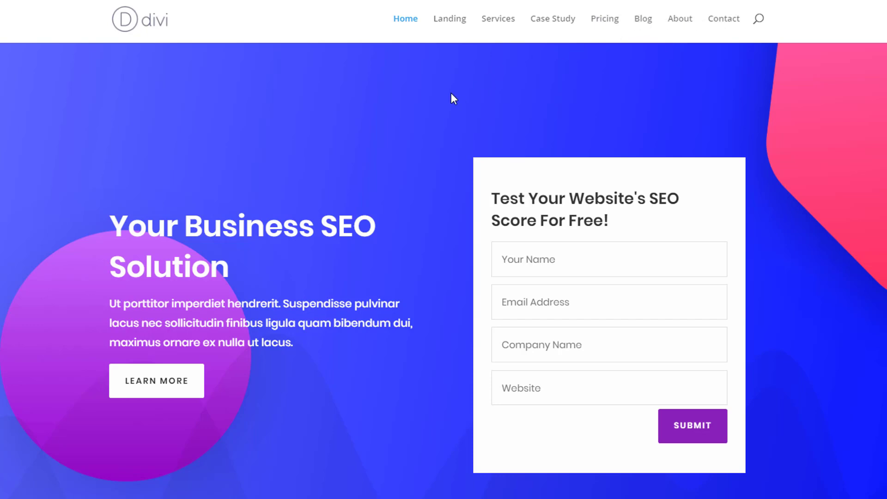
{"action": "scroll", "coordinate": [438, 98], "scroll_direction": "down", "scroll_amount": 3}
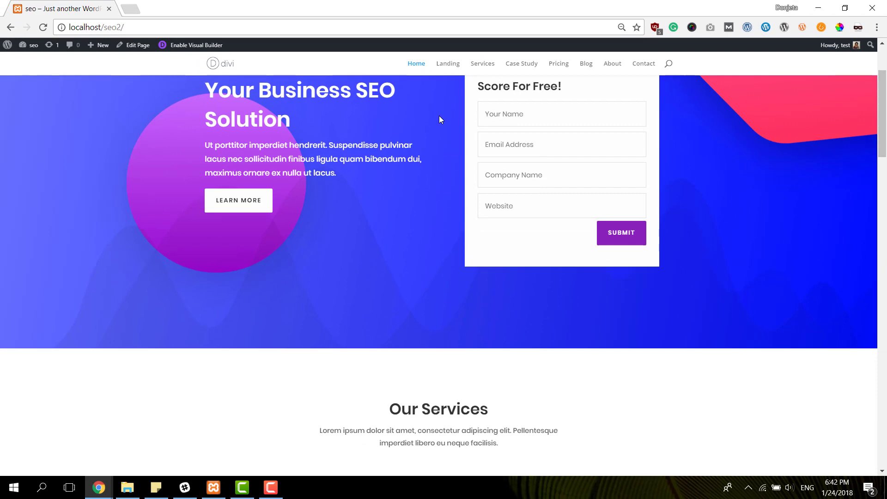
{"action": "scroll", "coordinate": [439, 119], "scroll_direction": "down", "scroll_amount": 10}
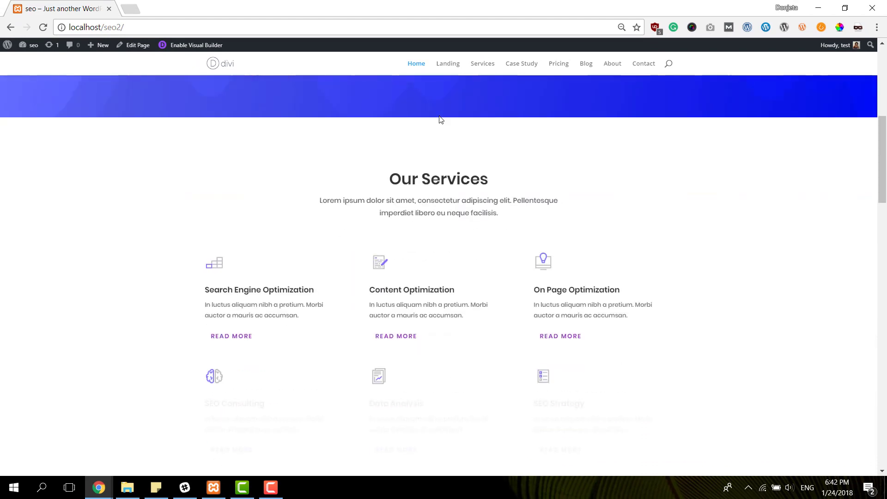
{"action": "scroll", "coordinate": [439, 119], "scroll_direction": "down", "scroll_amount": 12}
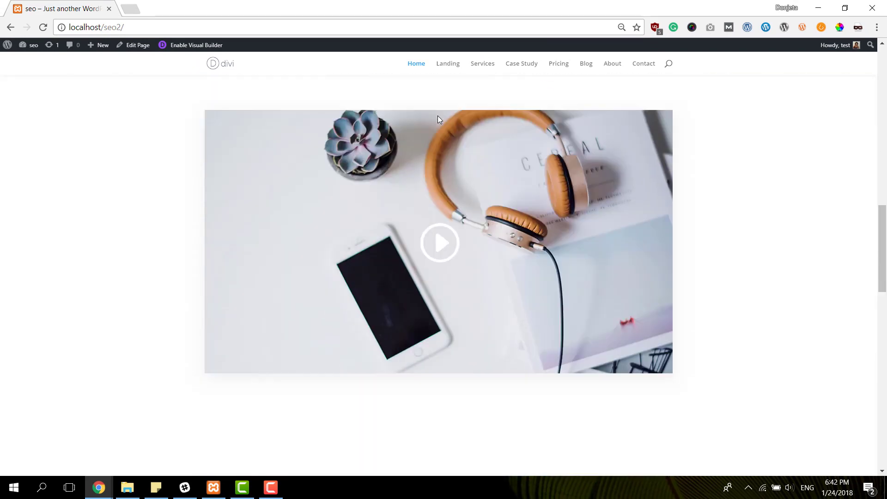
{"action": "scroll", "coordinate": [438, 117], "scroll_direction": "down", "scroll_amount": 10}
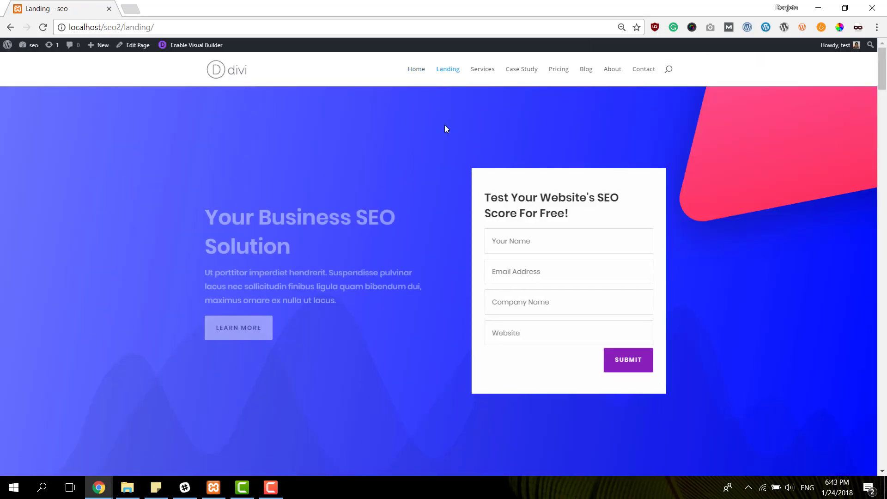
- Review the Landing page from its hero section through the subscription, latest projects and blog sections
{"action": "scroll", "coordinate": [444, 126], "scroll_direction": "down", "scroll_amount": 15}
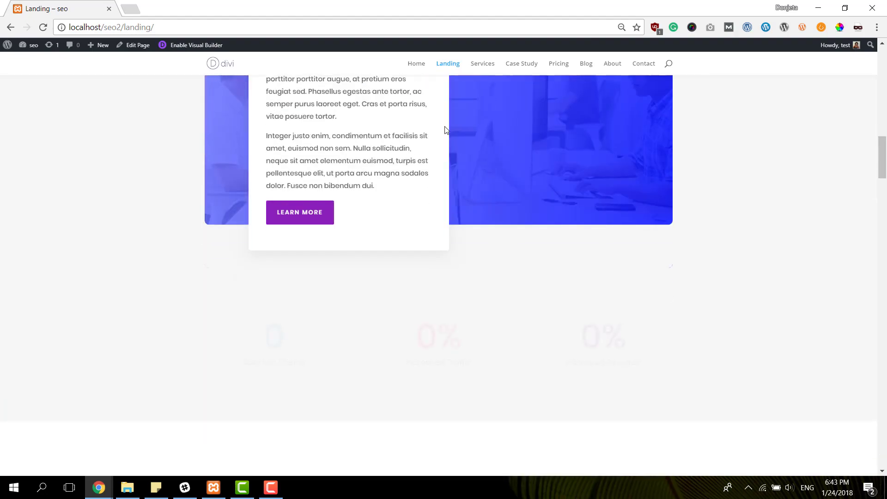
{"action": "scroll", "coordinate": [445, 130], "scroll_direction": "down", "scroll_amount": 15}
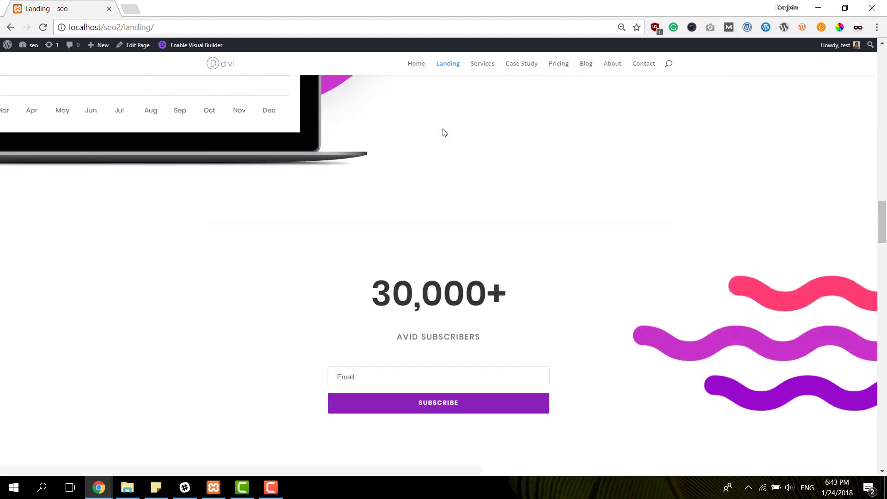
{"action": "scroll", "coordinate": [444, 134], "scroll_direction": "down", "scroll_amount": 15}
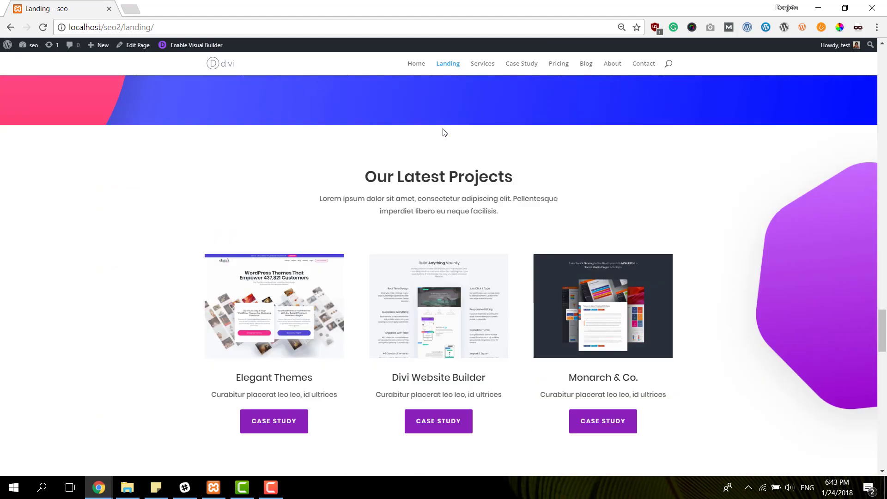
{"action": "scroll", "coordinate": [444, 132], "scroll_direction": "down", "scroll_amount": 15}
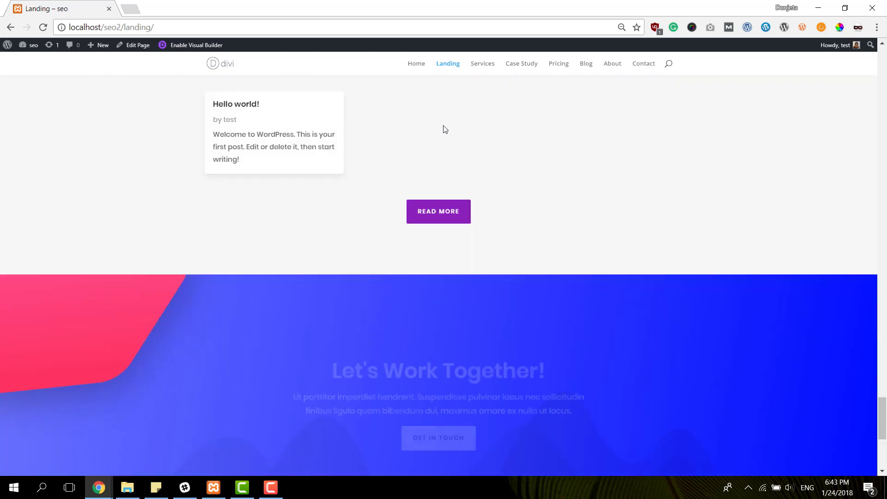
{"action": "scroll", "coordinate": [445, 129], "scroll_direction": "down", "scroll_amount": 5}
{"action": "scroll", "coordinate": [463, 101], "scroll_direction": "down", "scroll_amount": 1}
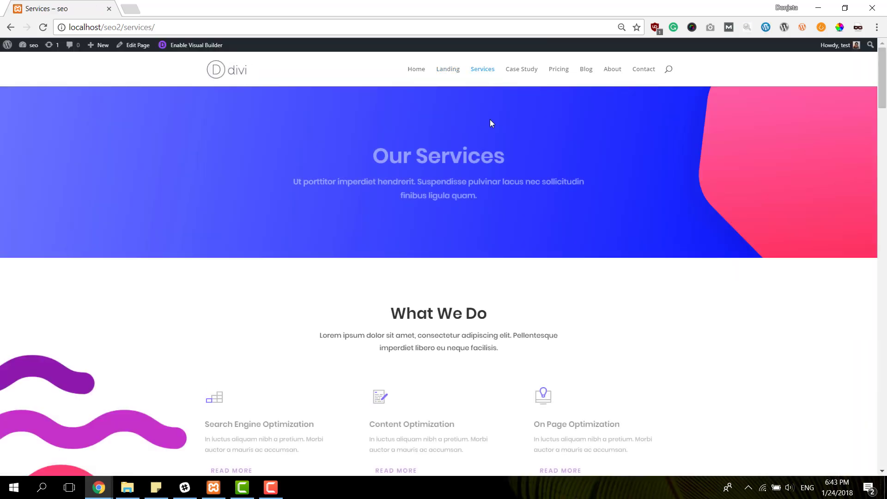
- Review the full layouts of the Services and Case Study pages
{"action": "scroll", "coordinate": [490, 124], "scroll_direction": "down", "scroll_amount": 2}
{"action": "scroll", "coordinate": [490, 124], "scroll_direction": "down", "scroll_amount": 20}
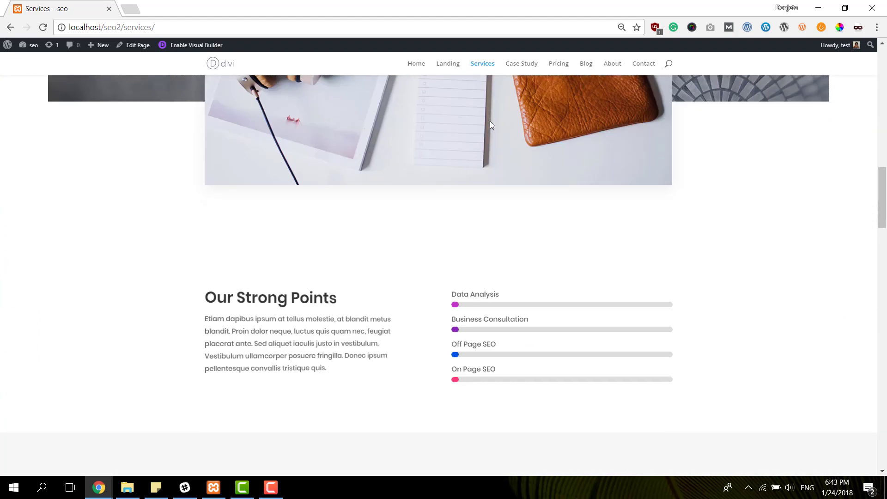
{"action": "scroll", "coordinate": [492, 125], "scroll_direction": "down", "scroll_amount": 20}
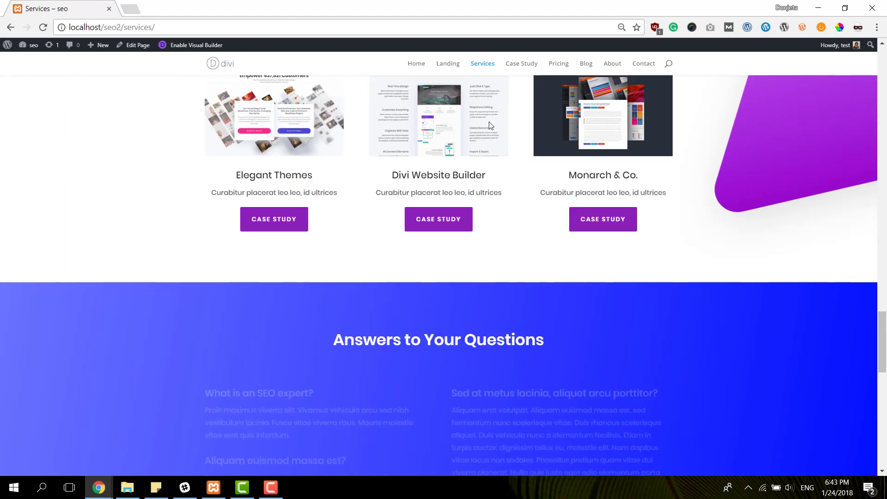
{"action": "scroll", "coordinate": [490, 121], "scroll_direction": "down", "scroll_amount": 10}
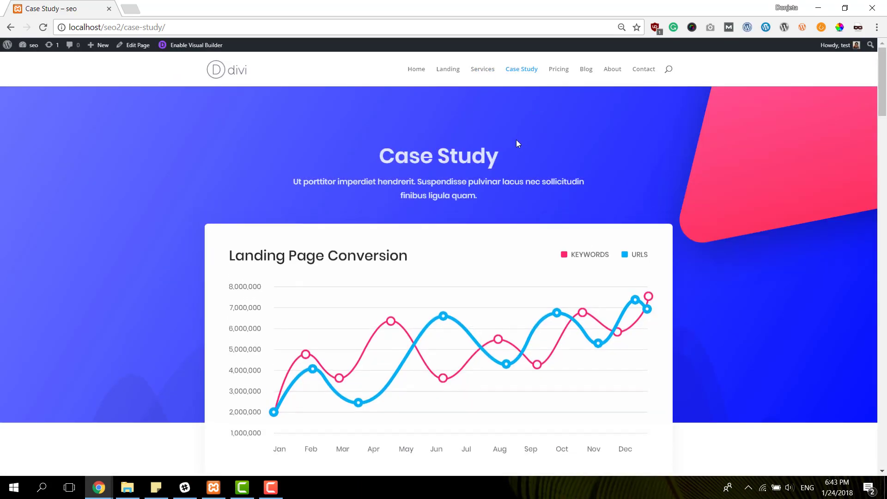
{"action": "scroll", "coordinate": [517, 141], "scroll_direction": "down", "scroll_amount": 20}
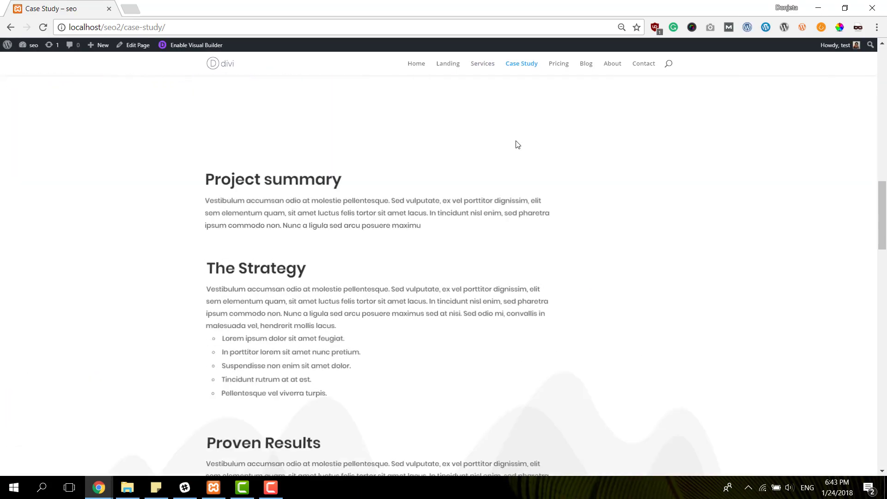
{"action": "scroll", "coordinate": [516, 142], "scroll_direction": "down", "scroll_amount": 20}
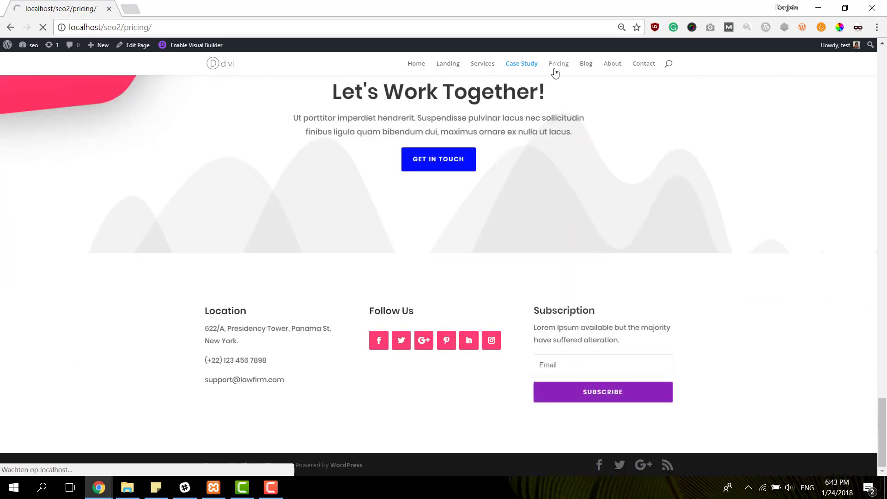
- Look through the Pricing page down to its footer, and the Blog page with its subscription section
{"action": "scroll", "coordinate": [556, 139], "scroll_direction": "down", "scroll_amount": 6}
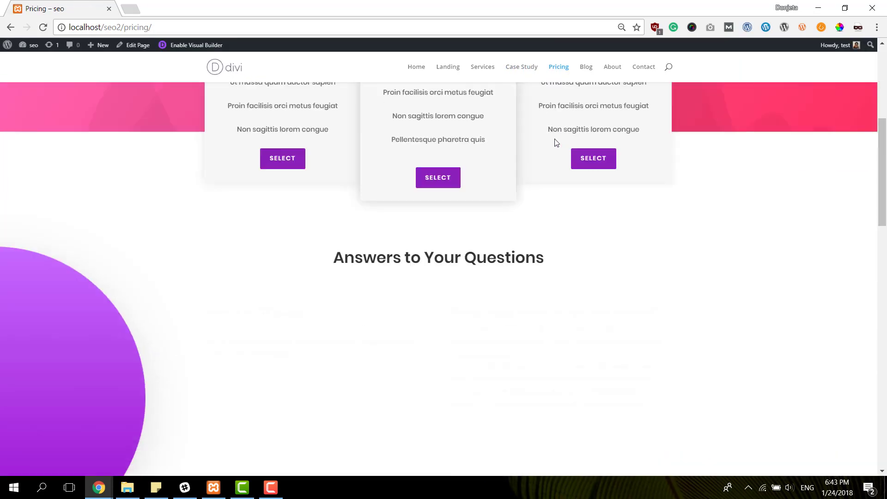
{"action": "scroll", "coordinate": [556, 142], "scroll_direction": "down", "scroll_amount": 15}
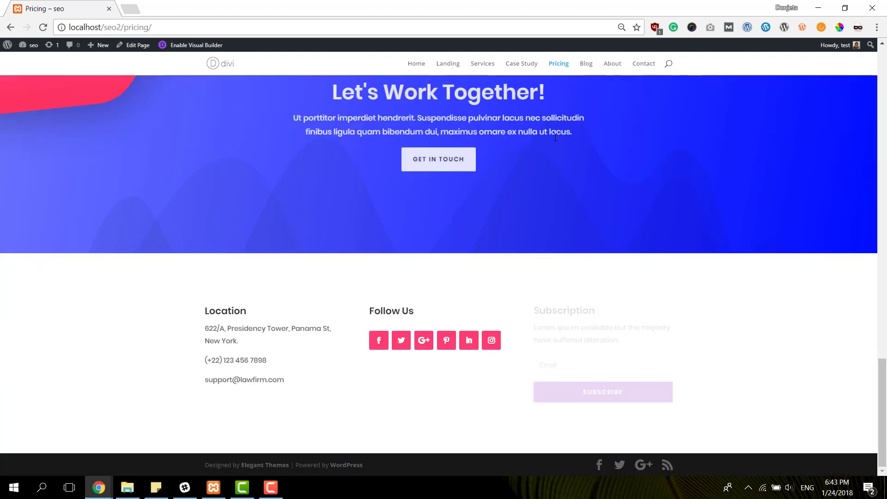
{"action": "left_click", "coordinate": [586, 67]}
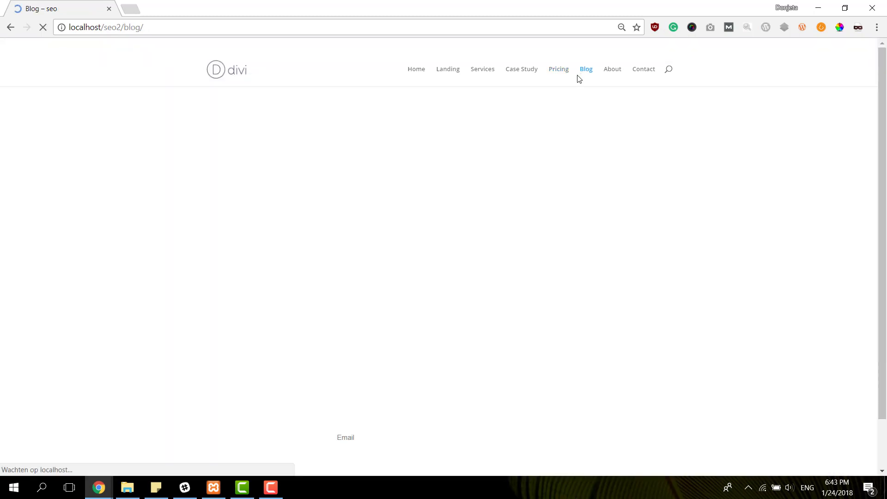
{"action": "scroll", "coordinate": [562, 134], "scroll_direction": "down", "scroll_amount": 5}
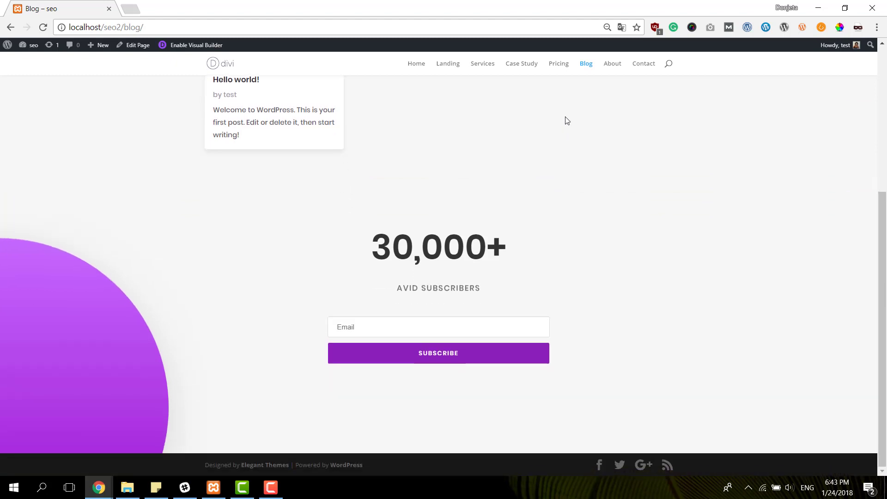
- Open the About and Contact pages and look through the layout of each
{"action": "left_click", "coordinate": [613, 64]}
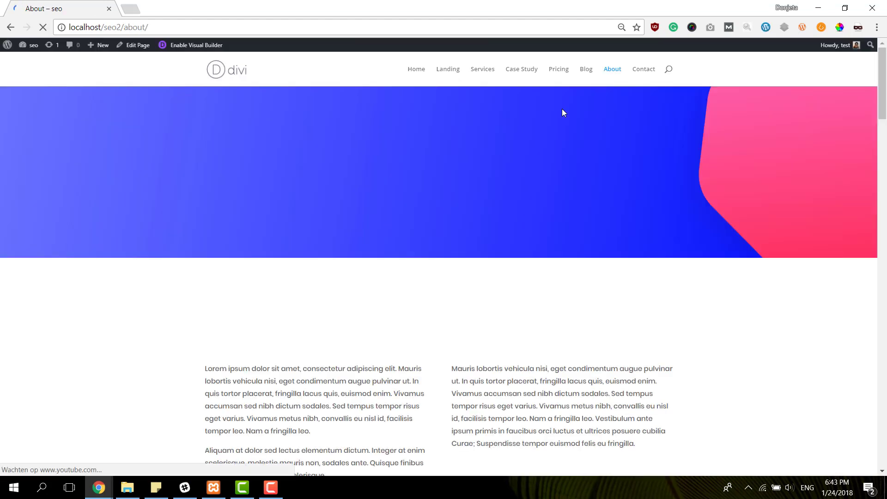
{"action": "scroll", "coordinate": [560, 118], "scroll_direction": "down", "scroll_amount": 10}
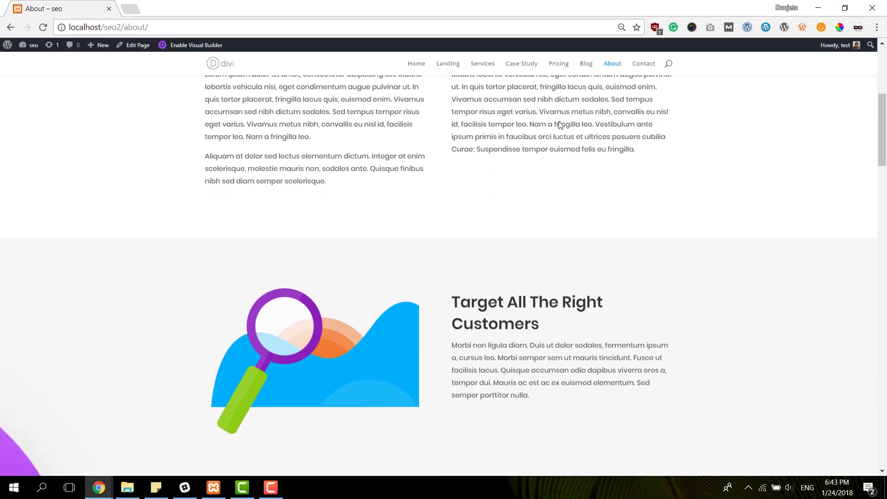
{"action": "scroll", "coordinate": [559, 121], "scroll_direction": "down", "scroll_amount": 15}
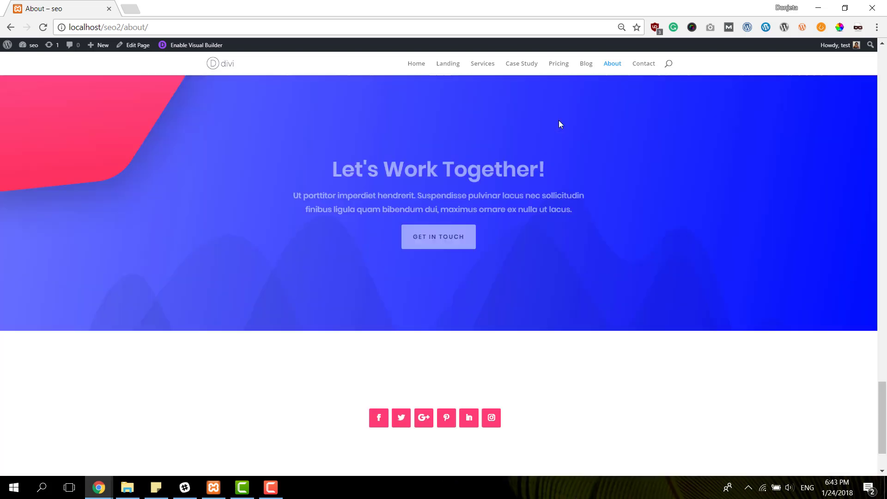
{"action": "scroll", "coordinate": [558, 121], "scroll_direction": "down", "scroll_amount": 2}
{"action": "left_click", "coordinate": [648, 68]}
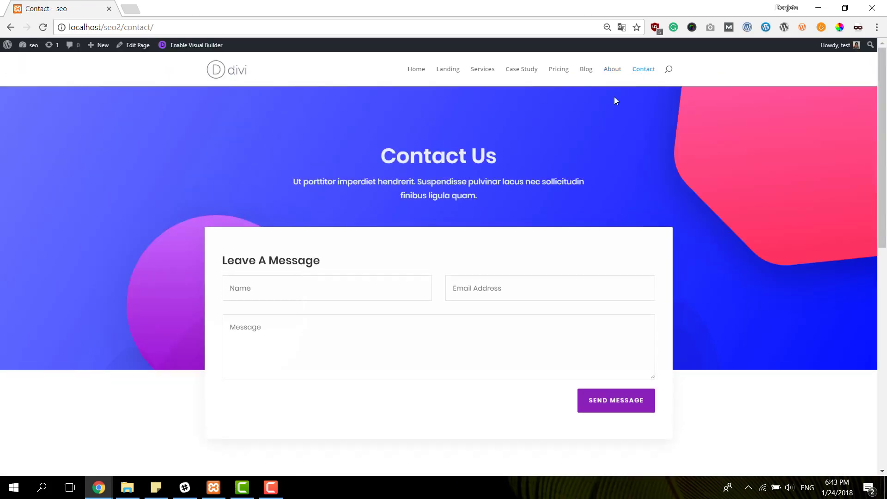
{"action": "scroll", "coordinate": [615, 98], "scroll_direction": "down", "scroll_amount": 6}
{"action": "scroll", "coordinate": [614, 99], "scroll_direction": "up", "scroll_amount": 6}
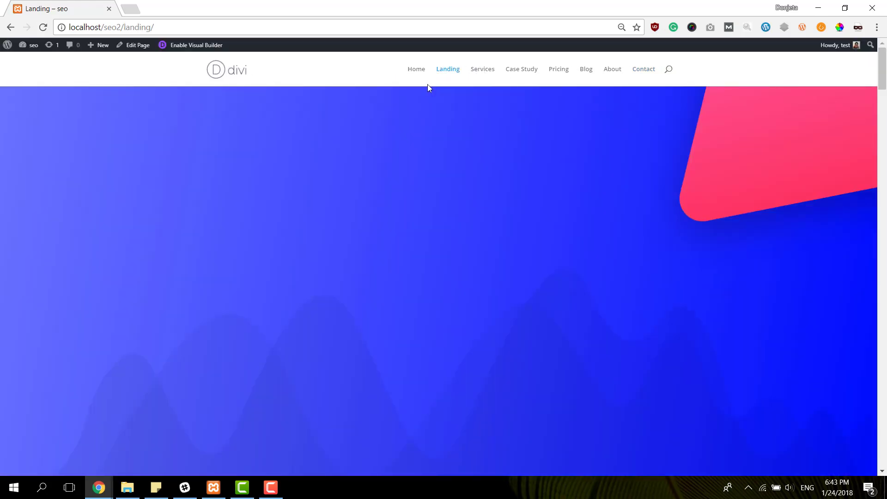
- Look over the Landing page's hero and services sections and open the page in the Visual Builder
{"action": "scroll", "coordinate": [419, 138], "scroll_direction": "down", "scroll_amount": 8}
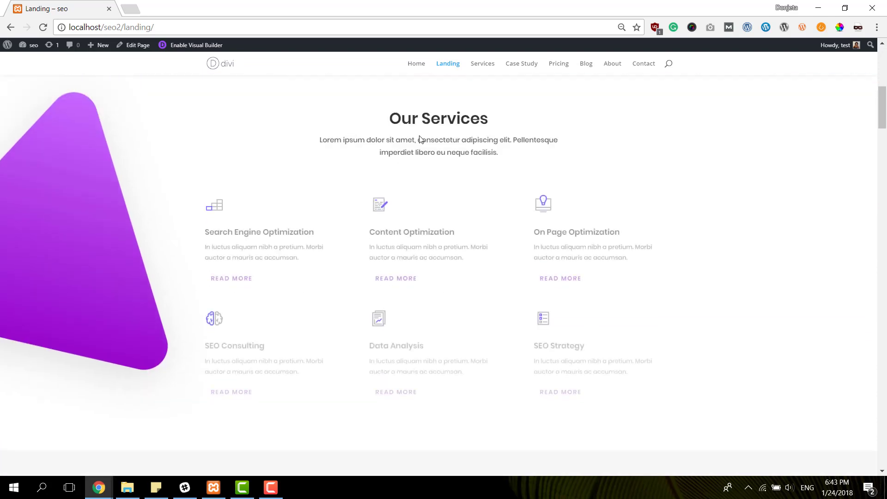
{"action": "scroll", "coordinate": [728, 345], "scroll_direction": "down", "scroll_amount": 5}
{"action": "scroll", "coordinate": [695, 331], "scroll_direction": "up", "scroll_amount": 10}
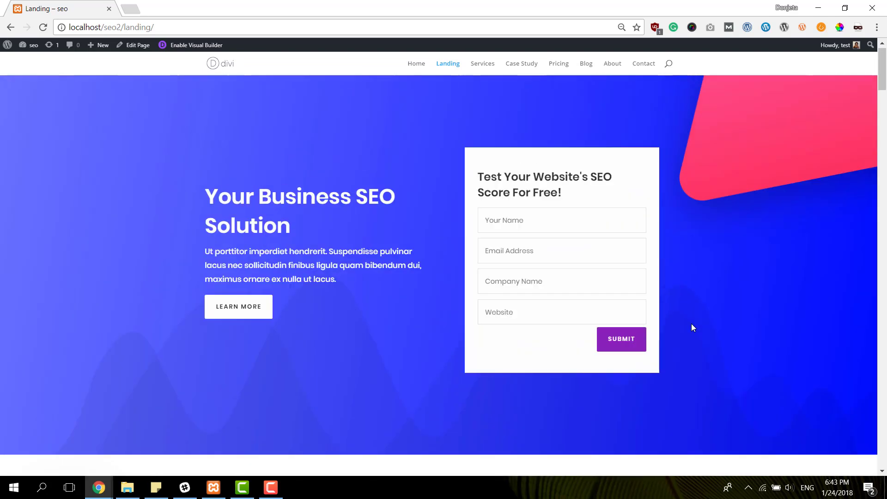
{"action": "scroll", "coordinate": [691, 321], "scroll_direction": "down", "scroll_amount": 5}
{"action": "scroll", "coordinate": [688, 314], "scroll_direction": "up", "scroll_amount": 5}
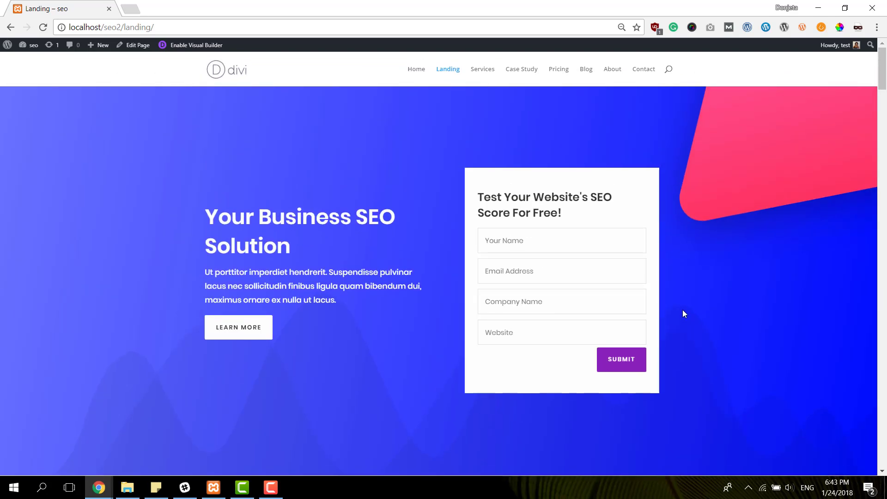
{"action": "scroll", "coordinate": [683, 310], "scroll_direction": "down", "scroll_amount": 1}
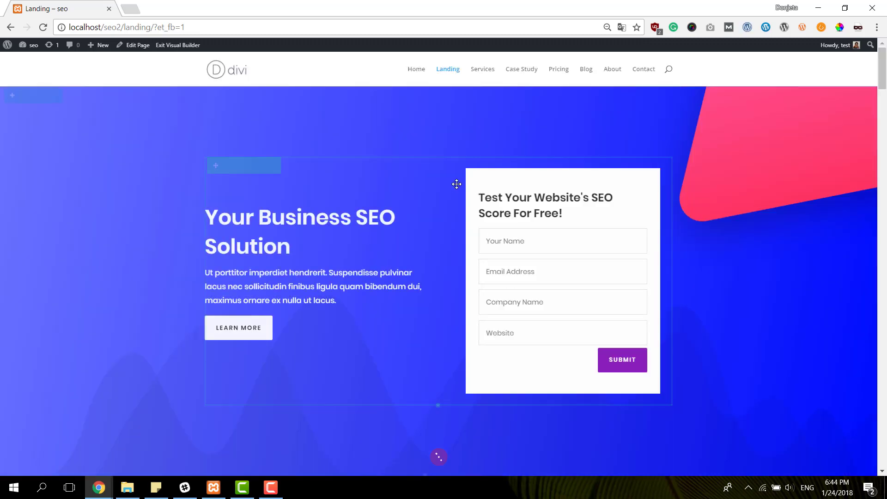
{"action": "scroll", "coordinate": [386, 130], "scroll_direction": "down", "scroll_amount": 3}
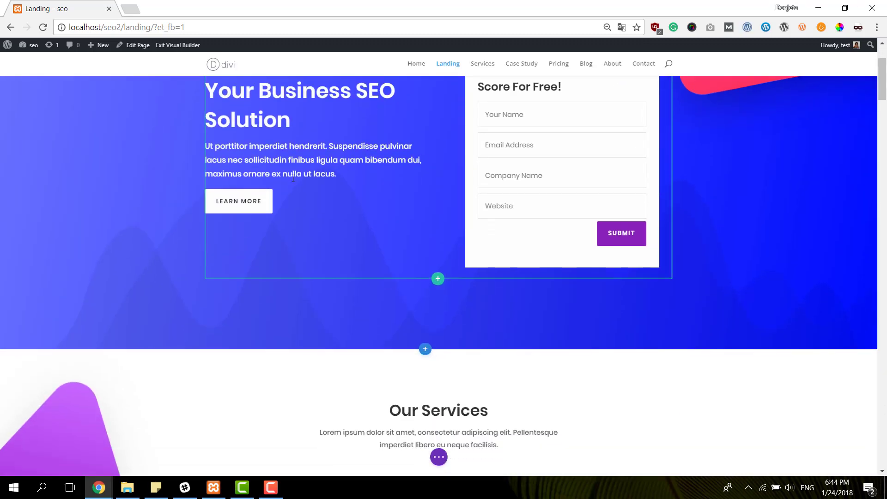
{"action": "scroll", "coordinate": [384, 131], "scroll_direction": "up", "scroll_amount": 3}
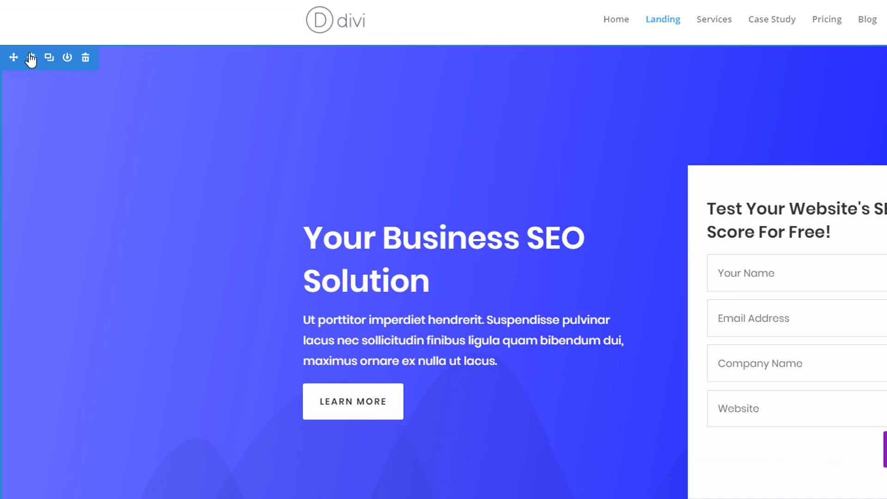
- Open the hero section's background settings, with the settings window moved over the form area and enlarged
{"action": "left_click", "coordinate": [31, 59]}
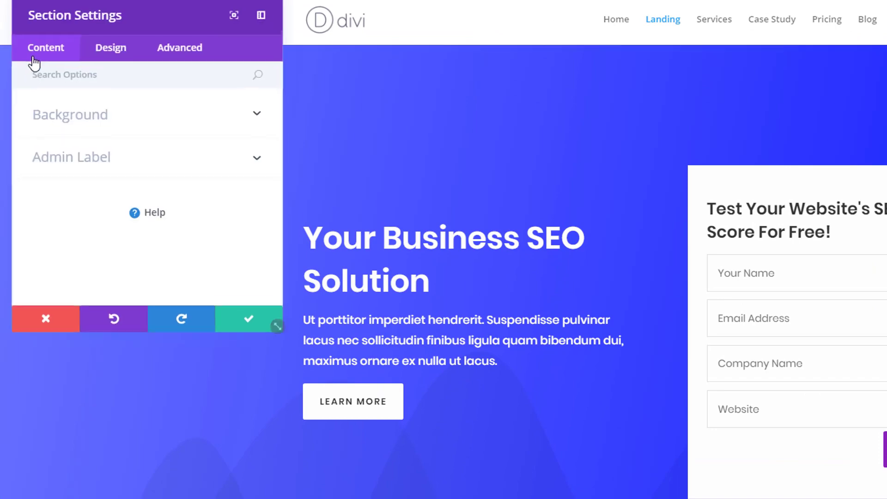
{"action": "left_click_drag", "start_coordinate": [124, 22], "coordinate": [715, 56]}
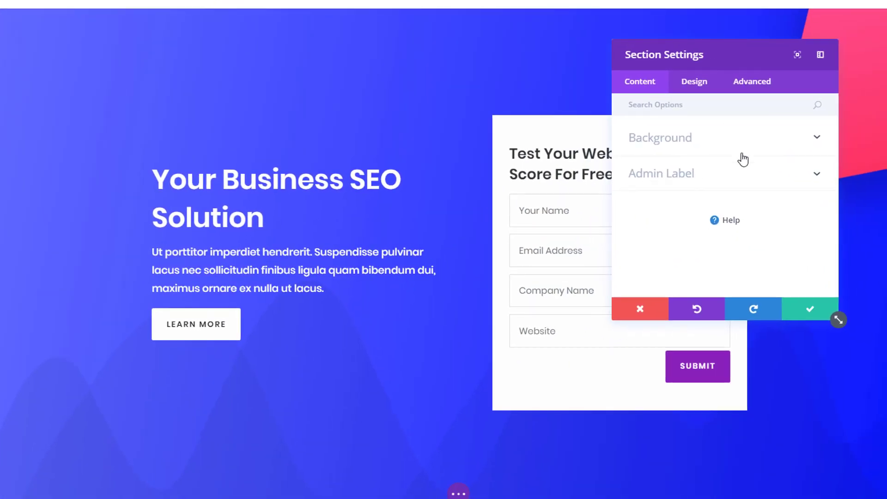
{"action": "left_click", "coordinate": [748, 154]}
{"action": "left_click_drag", "start_coordinate": [839, 320], "coordinate": [884, 392]}
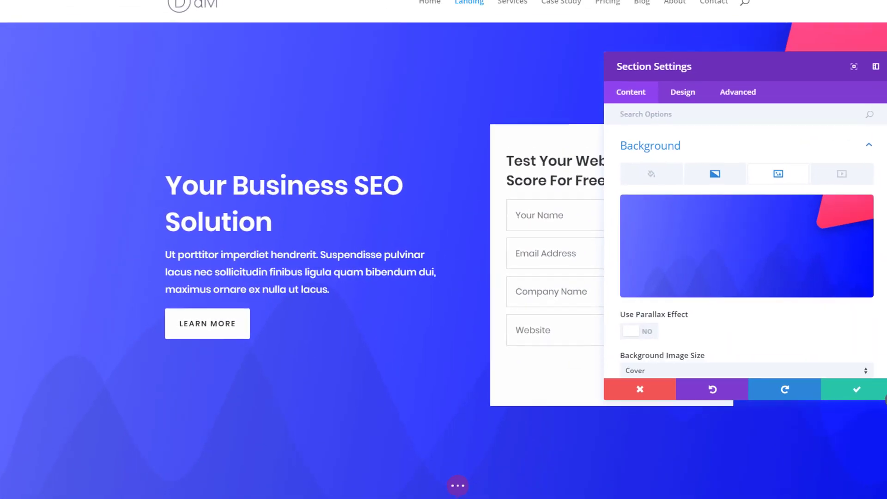
- Set the first colour of the hero section's background gradient to #ea62d1 and save the section settings
{"action": "left_click", "coordinate": [699, 167]}
{"action": "scroll", "coordinate": [736, 181], "scroll_direction": "down", "scroll_amount": 2}
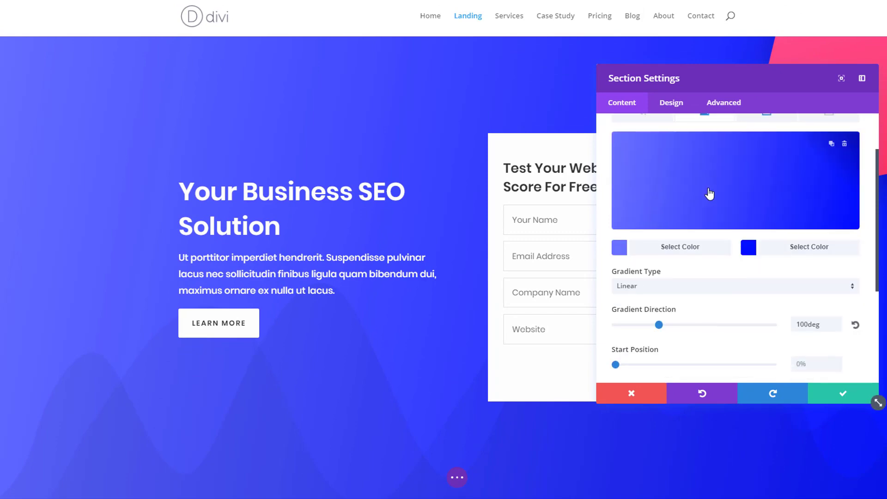
{"action": "left_click", "coordinate": [692, 248]}
{"action": "left_click_drag", "start_coordinate": [706, 188], "coordinate": [827, 141]}
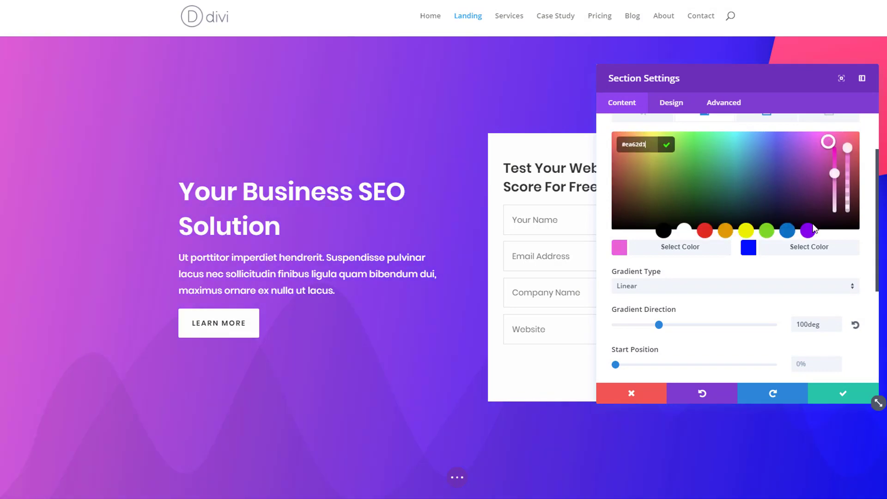
{"action": "left_click", "coordinate": [830, 386]}
- View the content settings of the Our Services heading text module and close them without saving
{"action": "scroll", "coordinate": [735, 278], "scroll_direction": "down", "scroll_amount": 10}
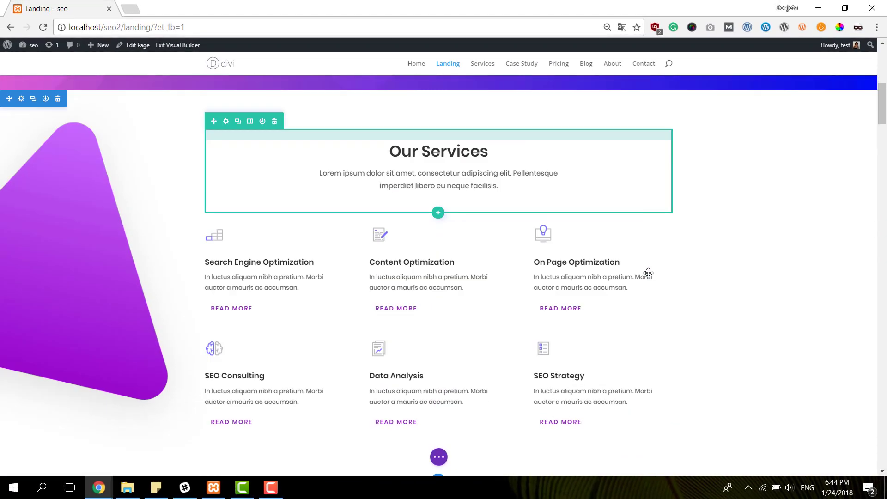
{"action": "left_click", "coordinate": [429, 117]}
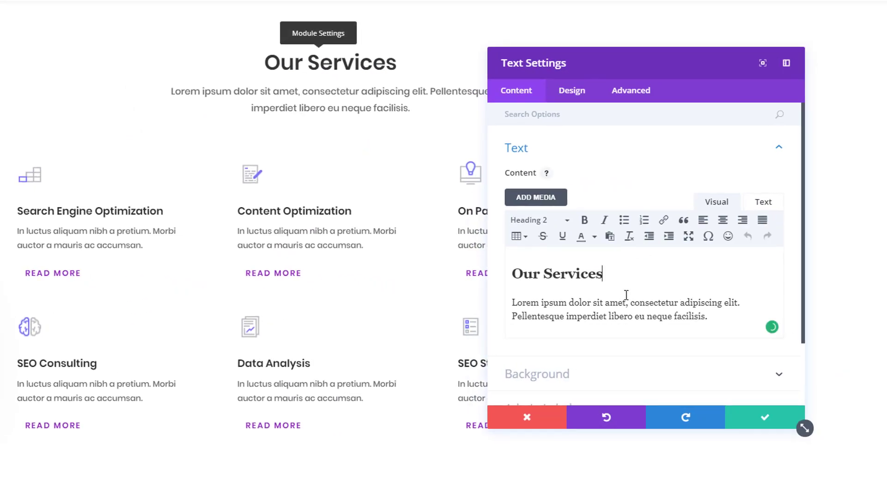
{"action": "left_click", "coordinate": [535, 415]}
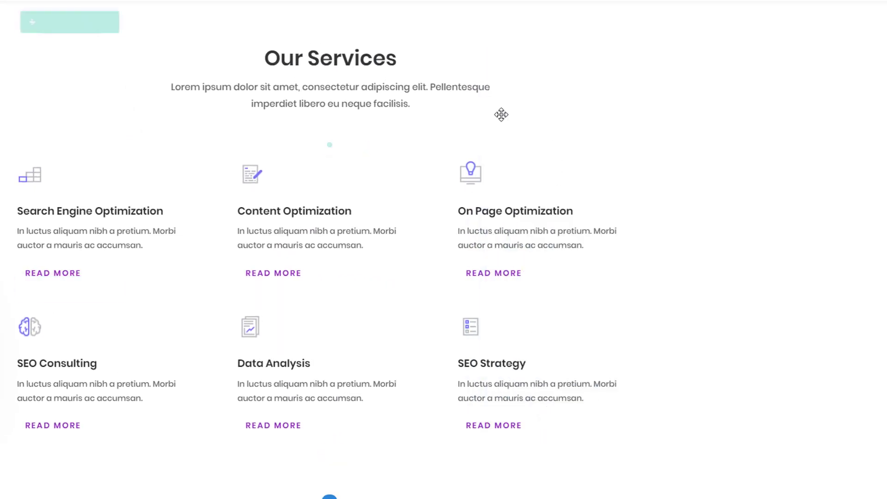
- Swap the Search Engine Optimization and Content Optimization items in the services grid, moving both their icons and texts
{"action": "scroll", "coordinate": [327, 117], "scroll_direction": "down", "scroll_amount": 2}
{"action": "left_click_drag", "start_coordinate": [297, 89], "coordinate": [73, 91]}
{"action": "left_click_drag", "start_coordinate": [83, 132], "coordinate": [302, 156]}
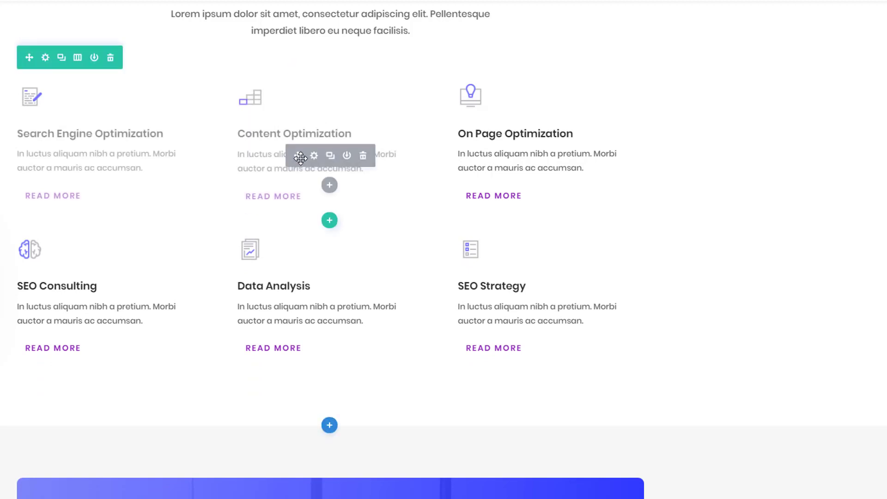
{"action": "left_click_drag", "start_coordinate": [182, 124], "coordinate": [72, 153]}
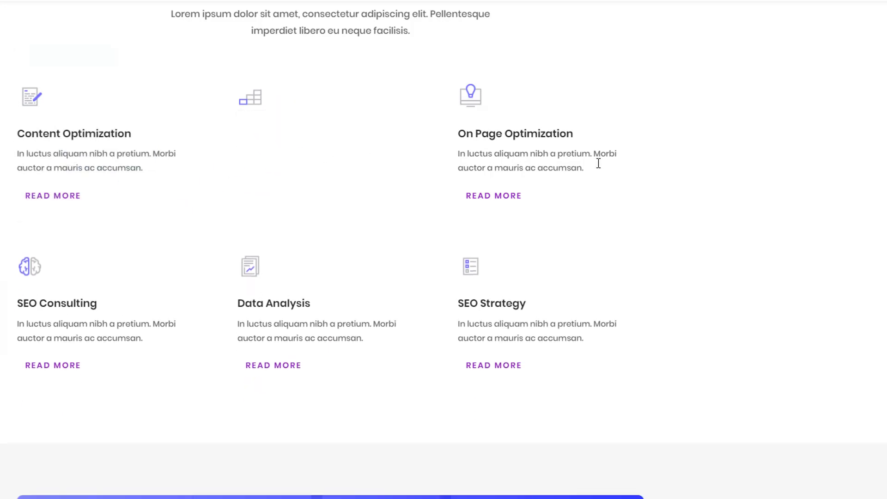
- Change the first gradient colour of the Exclusive Features row's background to pink and save the row settings
{"action": "scroll", "coordinate": [777, 225], "scroll_direction": "down", "scroll_amount": 5}
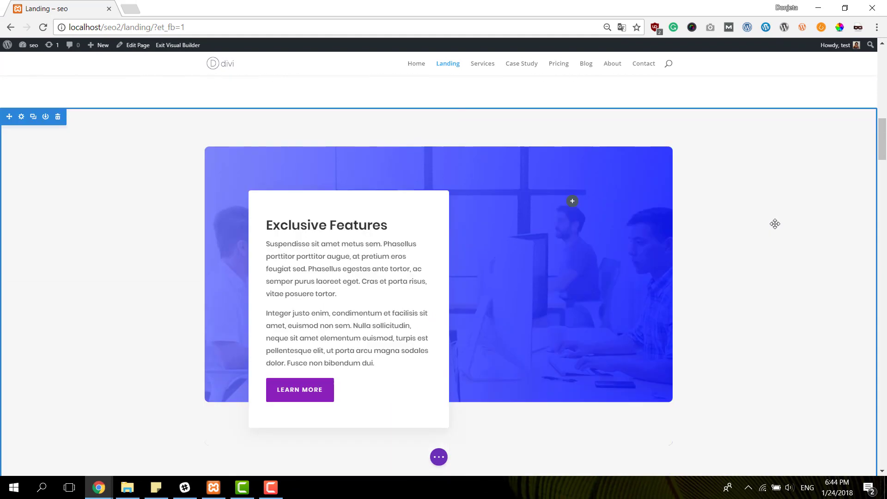
{"action": "scroll", "coordinate": [774, 224], "scroll_direction": "down", "scroll_amount": 2}
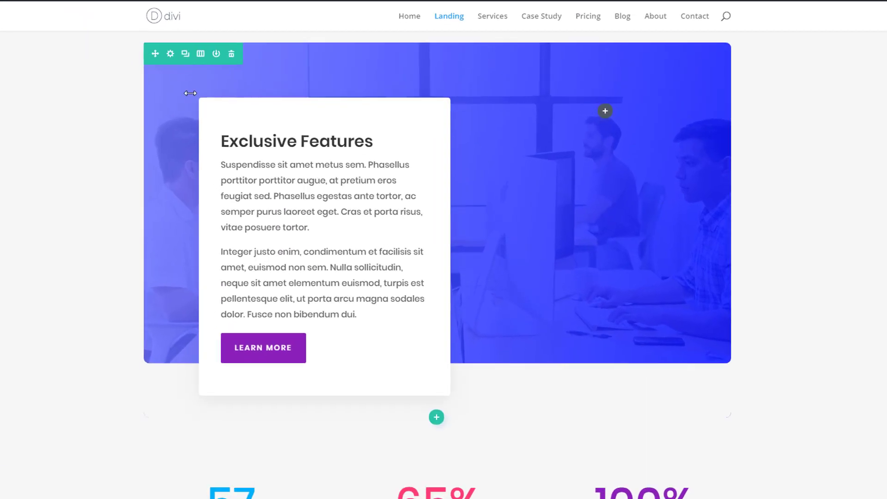
{"action": "left_click", "coordinate": [170, 54]}
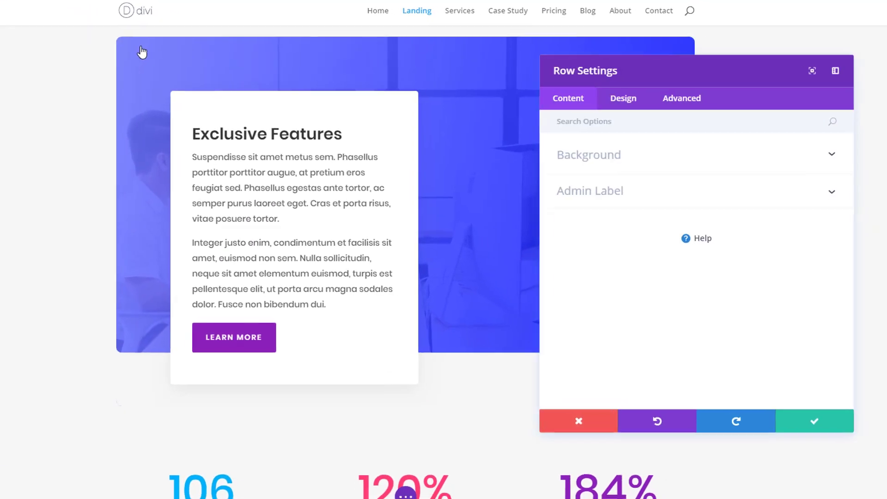
{"action": "left_click", "coordinate": [788, 173]}
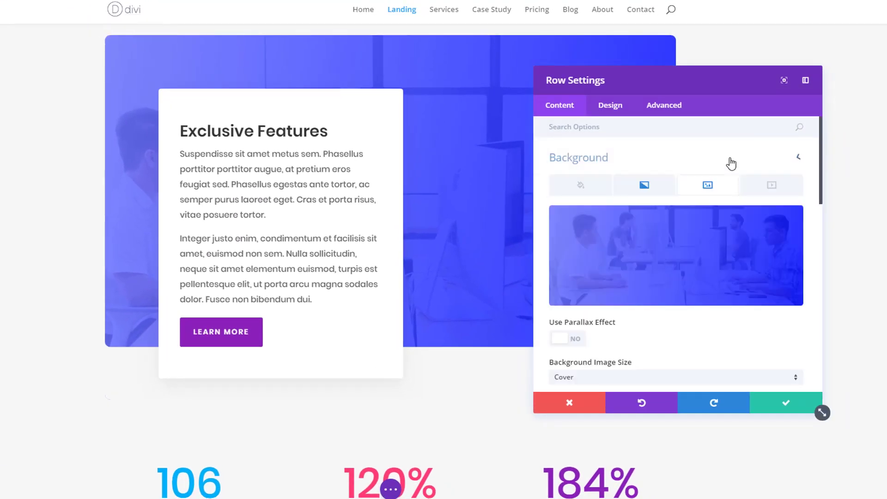
{"action": "left_click", "coordinate": [644, 188]}
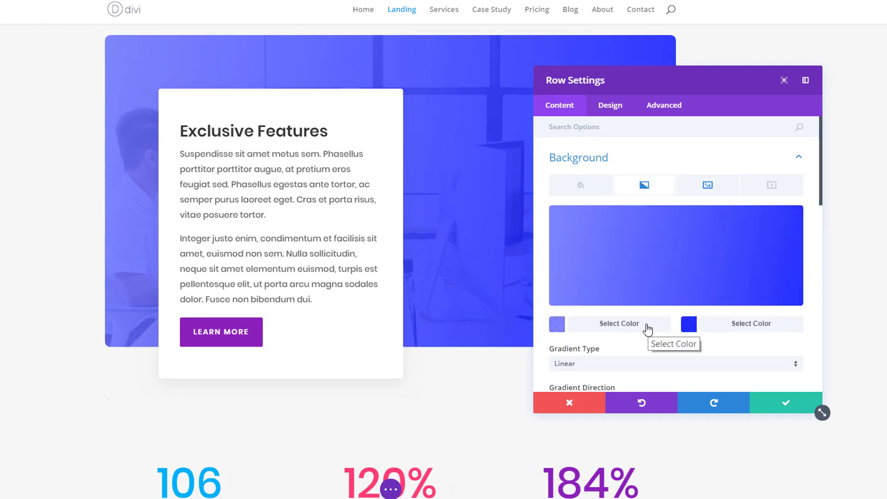
{"action": "left_click", "coordinate": [647, 330]}
{"action": "left_click", "coordinate": [770, 216]}
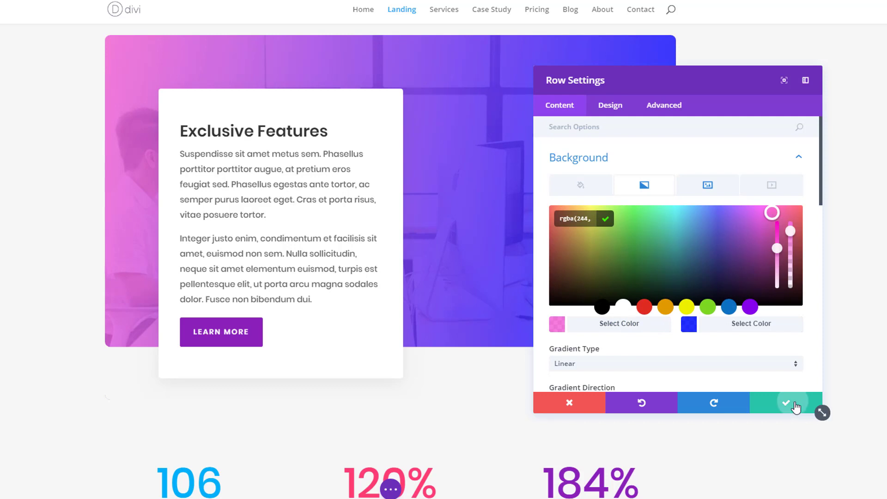
{"action": "left_click", "coordinate": [796, 408]}
- View the title and number settings of the Increased Traffic counter and close them without saving
{"action": "scroll", "coordinate": [370, 167], "scroll_direction": "down", "scroll_amount": 6}
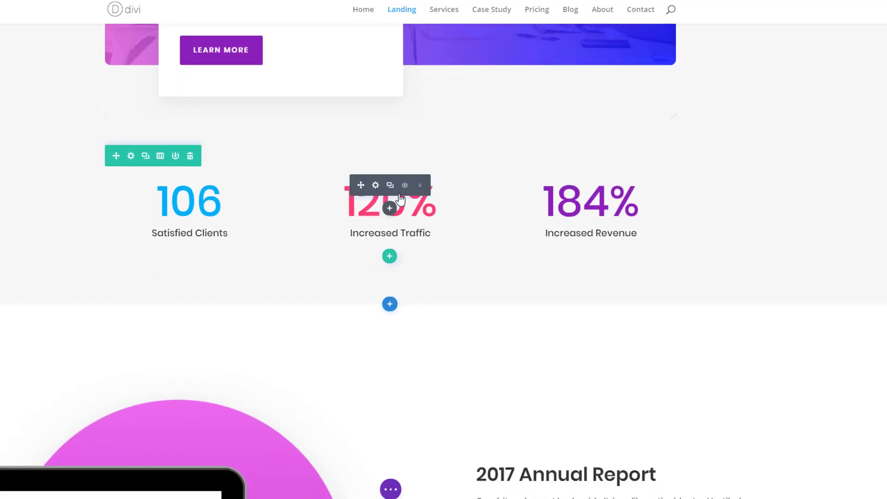
{"action": "left_click", "coordinate": [375, 186]}
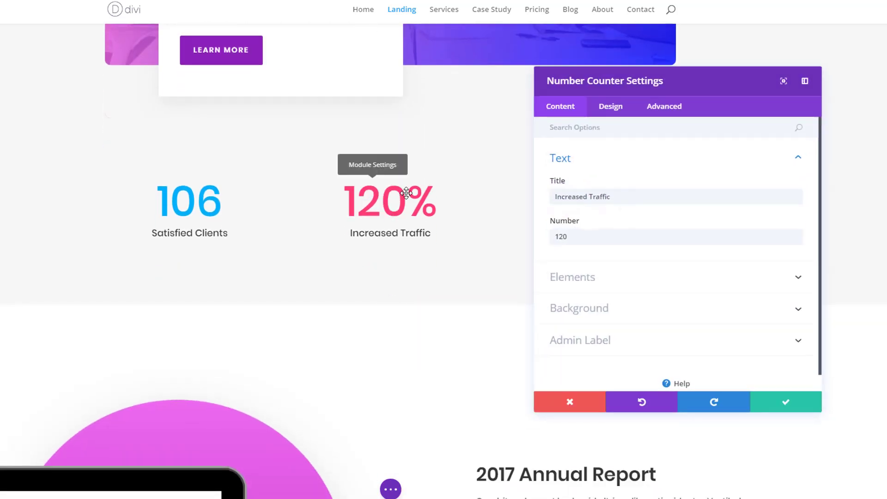
{"action": "left_click", "coordinate": [586, 236]}
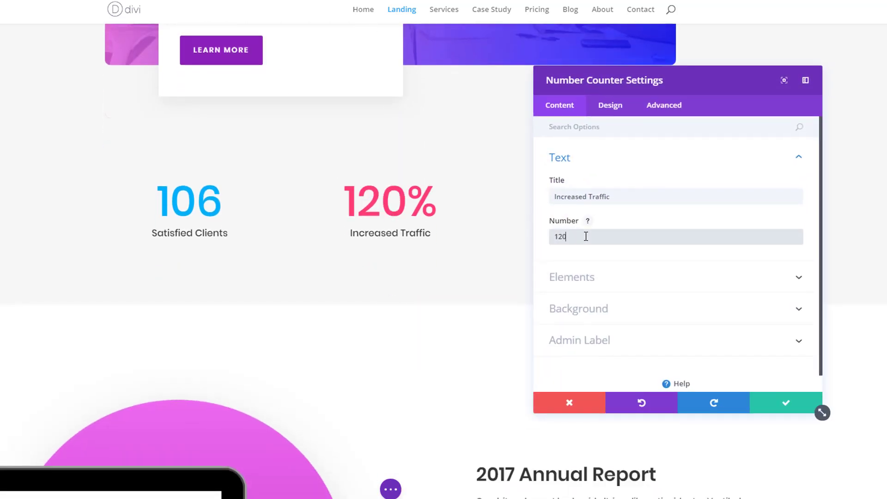
{"action": "left_click", "coordinate": [579, 402]}
- Load the saved SEO Home layout from the library into the Landing page, replacing the existing content
{"action": "scroll", "coordinate": [455, 257], "scroll_direction": "down", "scroll_amount": 10}
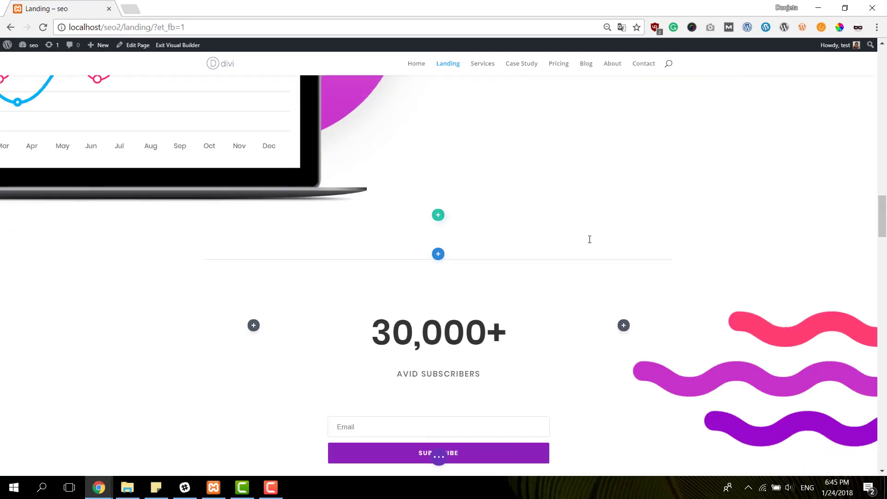
{"action": "scroll", "coordinate": [589, 239], "scroll_direction": "down", "scroll_amount": 8}
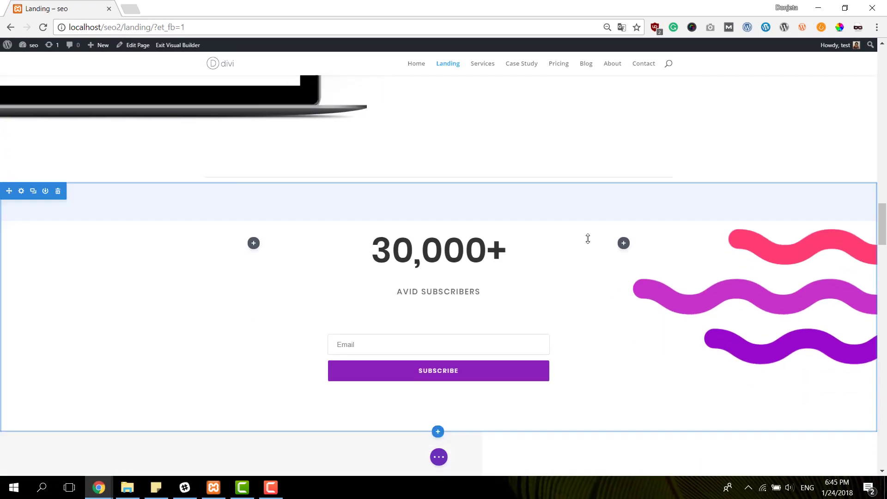
{"action": "scroll", "coordinate": [578, 260], "scroll_direction": "up", "scroll_amount": 6}
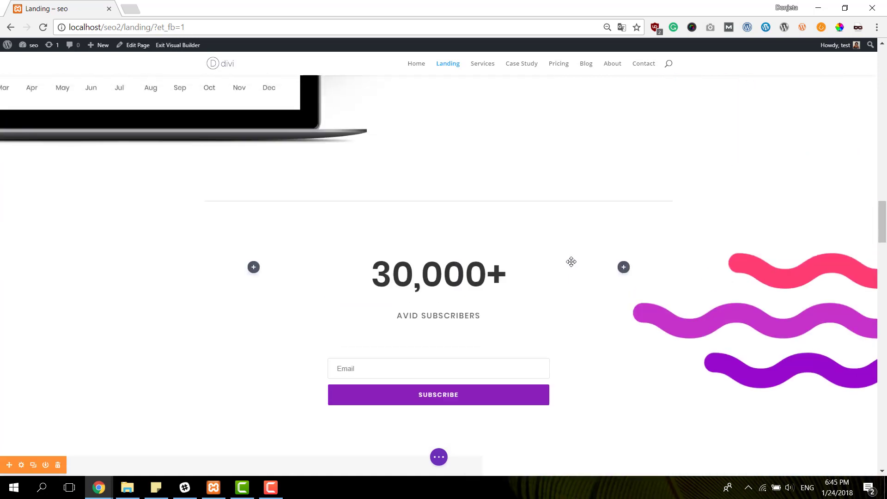
{"action": "scroll", "coordinate": [570, 259], "scroll_direction": "down", "scroll_amount": 5}
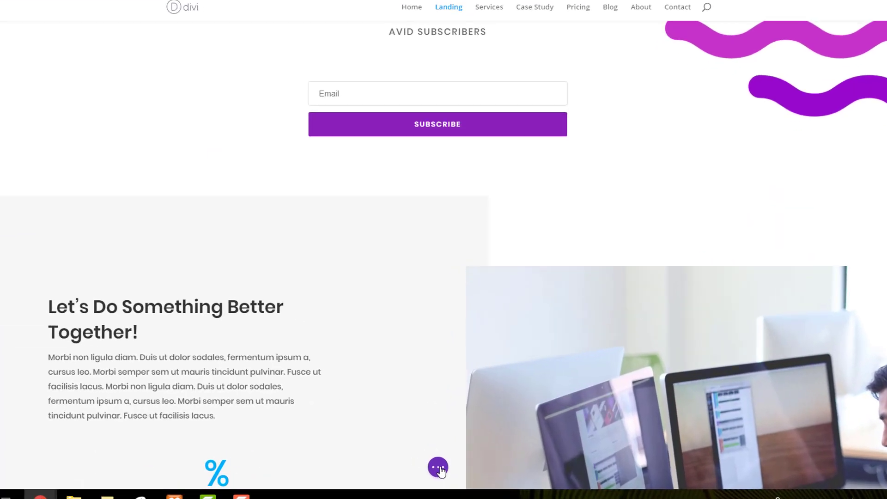
{"action": "left_click", "coordinate": [440, 477]}
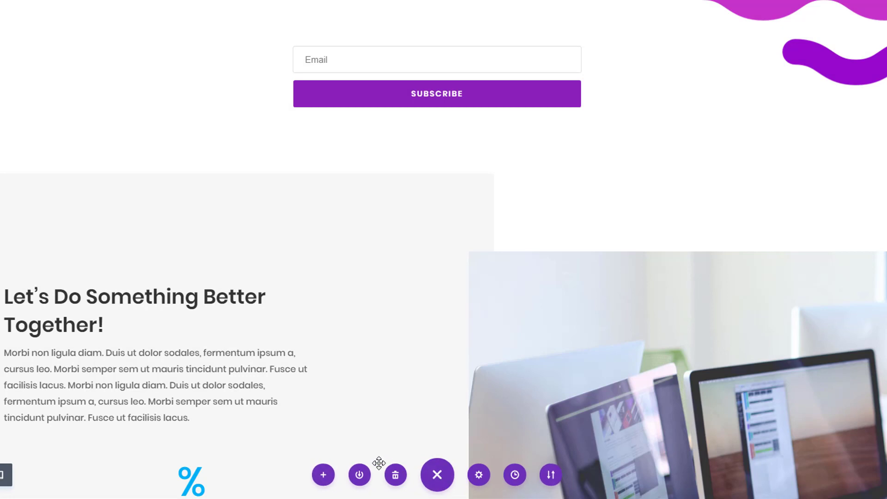
{"action": "left_click", "coordinate": [324, 475]}
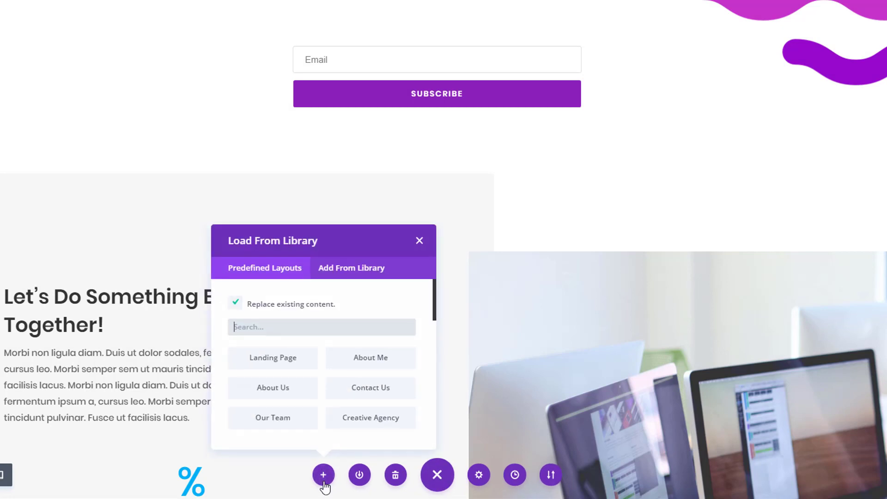
{"action": "left_click", "coordinate": [376, 273]}
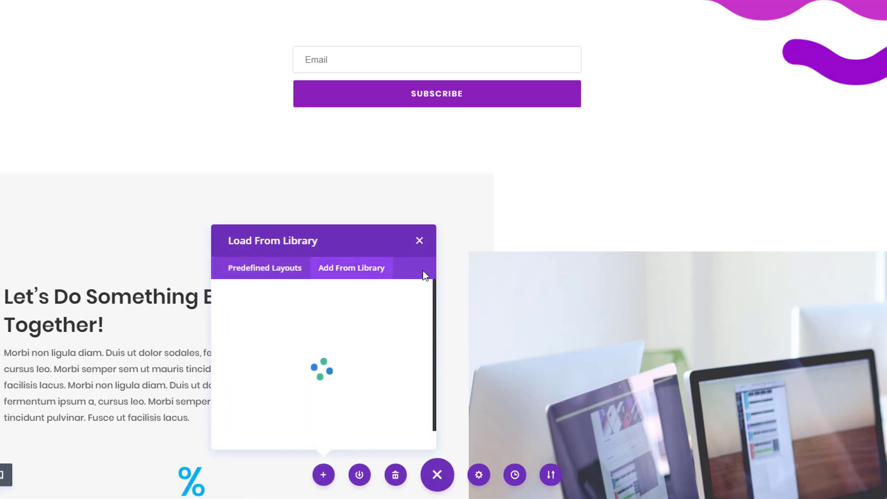
{"action": "left_click", "coordinate": [360, 324]}
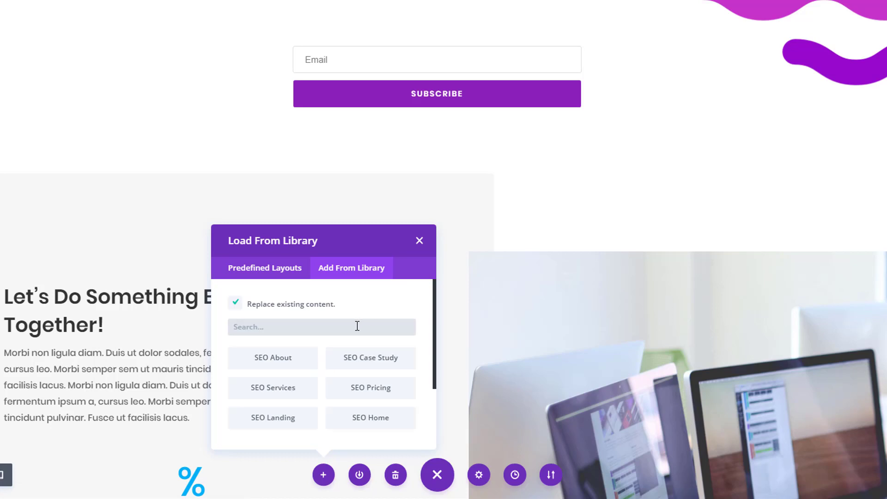
{"action": "scroll", "coordinate": [365, 337], "scroll_direction": "down", "scroll_amount": 3}
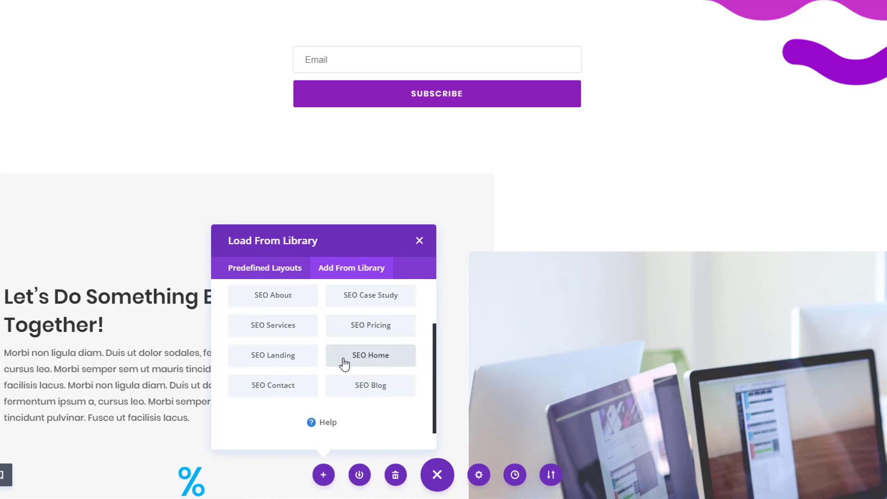
{"action": "left_click", "coordinate": [378, 354]}
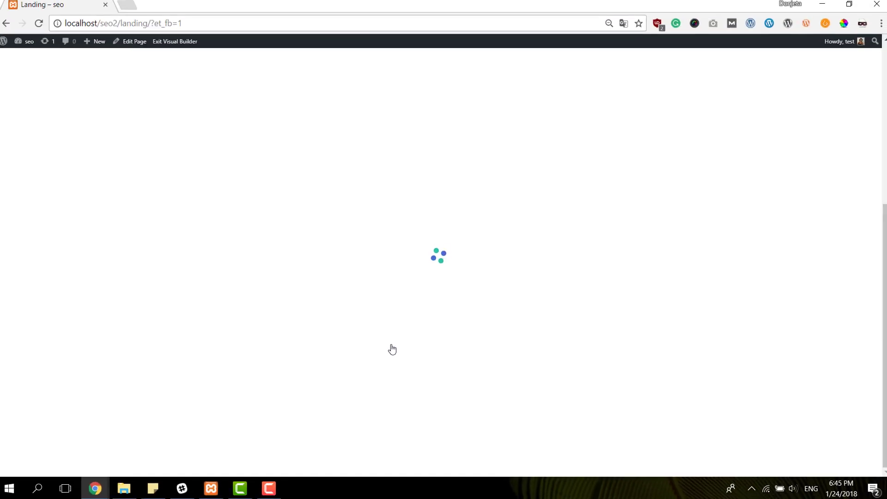
- Load the saved SEO Landing layout from the library into the Landing page, replacing the existing content
{"action": "scroll", "coordinate": [594, 210], "scroll_direction": "up", "scroll_amount": 4}
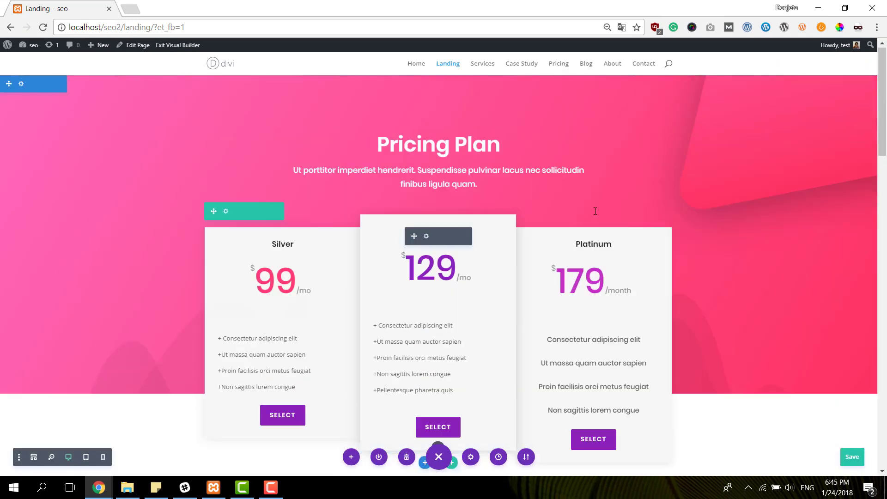
{"action": "scroll", "coordinate": [594, 211], "scroll_direction": "down", "scroll_amount": 12}
{"action": "scroll", "coordinate": [594, 211], "scroll_direction": "down", "scroll_amount": 10}
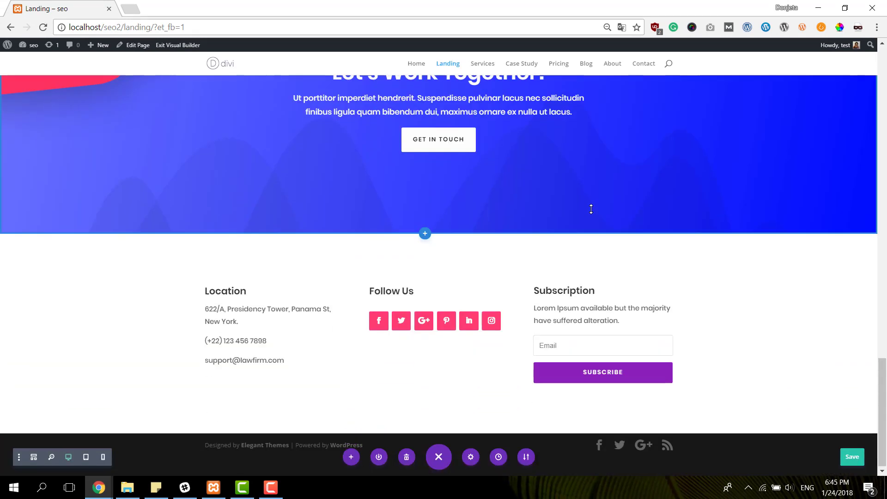
{"action": "scroll", "coordinate": [594, 210], "scroll_direction": "up", "scroll_amount": 8}
{"action": "scroll", "coordinate": [589, 209], "scroll_direction": "up", "scroll_amount": 5}
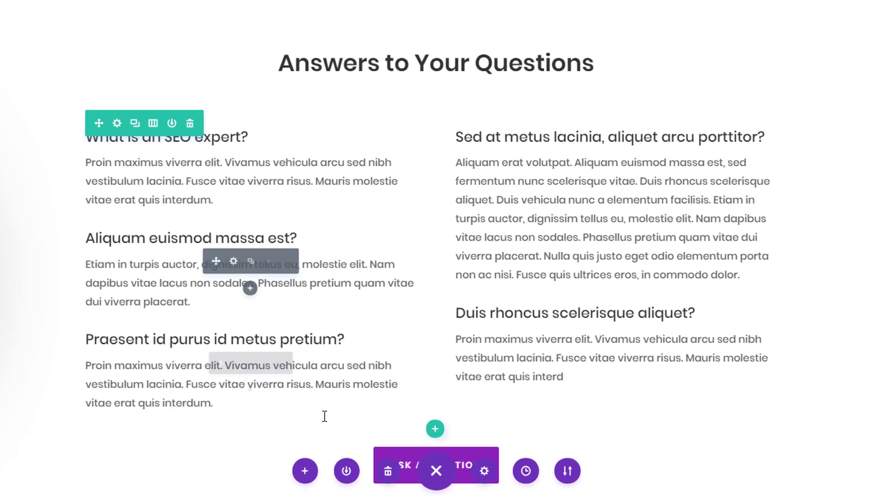
{"action": "left_click", "coordinate": [352, 457]}
{"action": "left_click", "coordinate": [378, 227]}
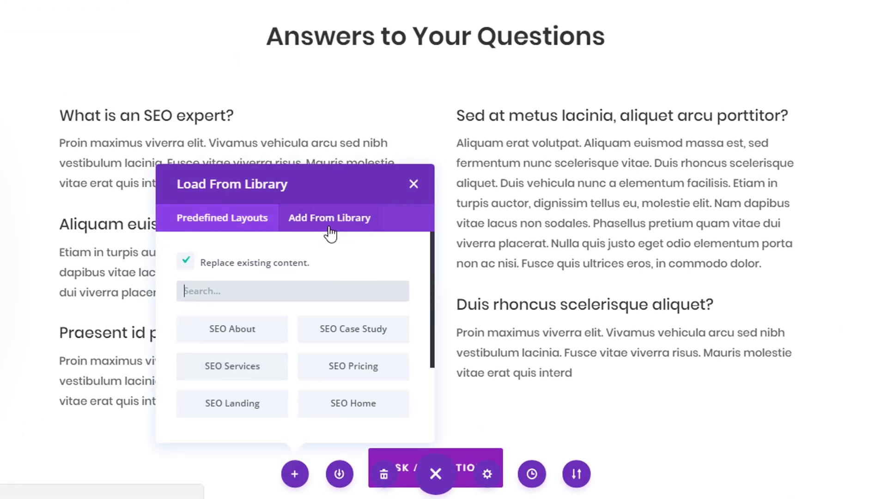
{"action": "scroll", "coordinate": [296, 338], "scroll_direction": "down", "scroll_amount": 2}
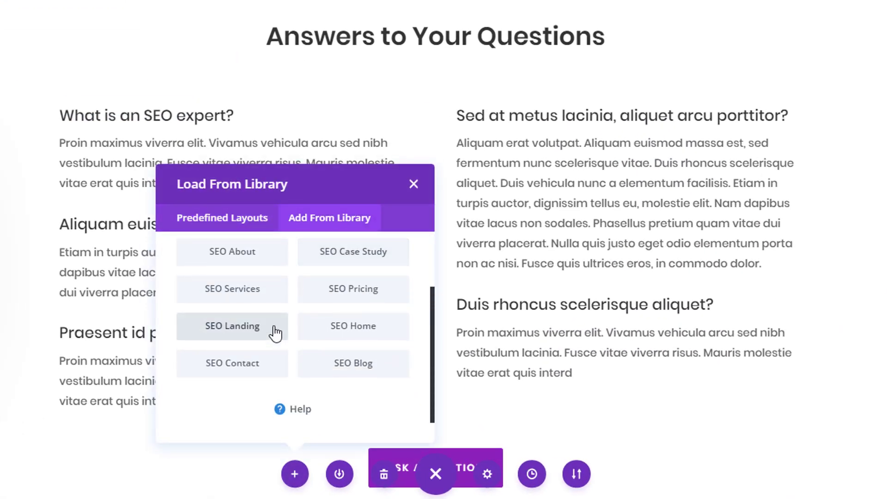
{"action": "left_click", "coordinate": [274, 329]}
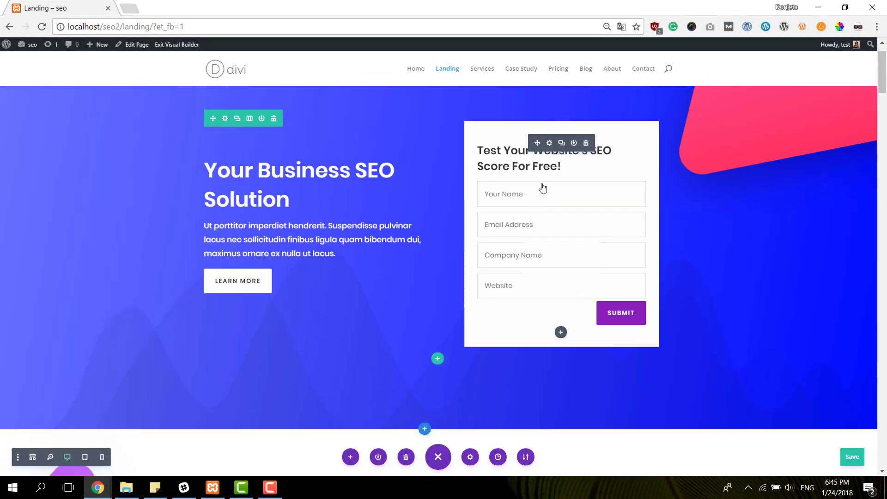
- Save the Landing page and exit the Visual Builder to check the published page
{"action": "scroll", "coordinate": [543, 187], "scroll_direction": "down", "scroll_amount": 8}
{"action": "left_click", "coordinate": [853, 461]}
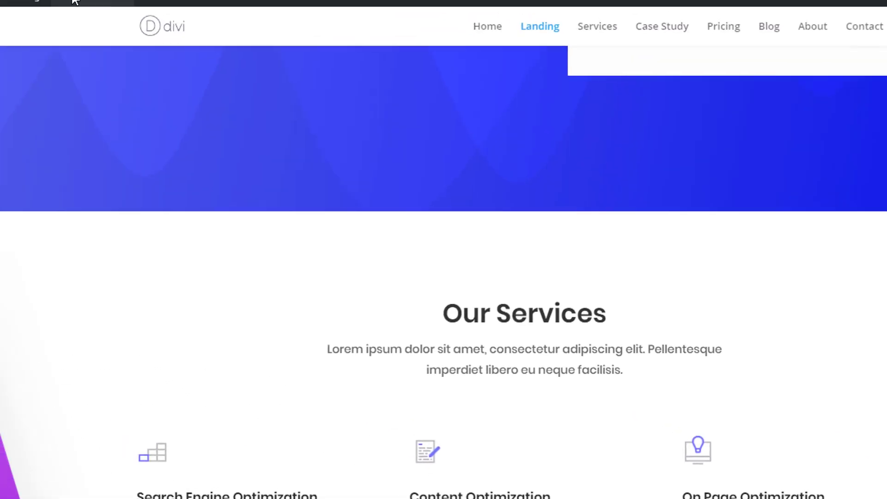
{"action": "left_click", "coordinate": [74, 1]}
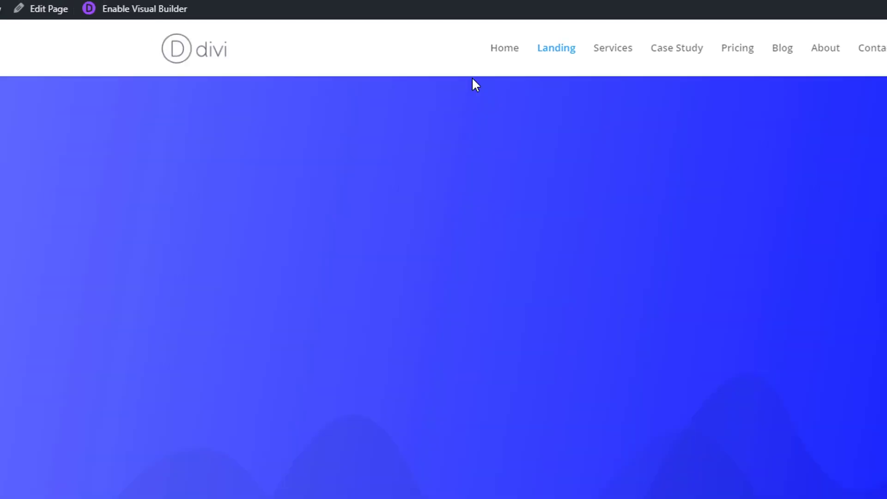
{"action": "scroll", "coordinate": [470, 93], "scroll_direction": "down", "scroll_amount": 3}
{"action": "scroll", "coordinate": [469, 93], "scroll_direction": "up", "scroll_amount": 1}
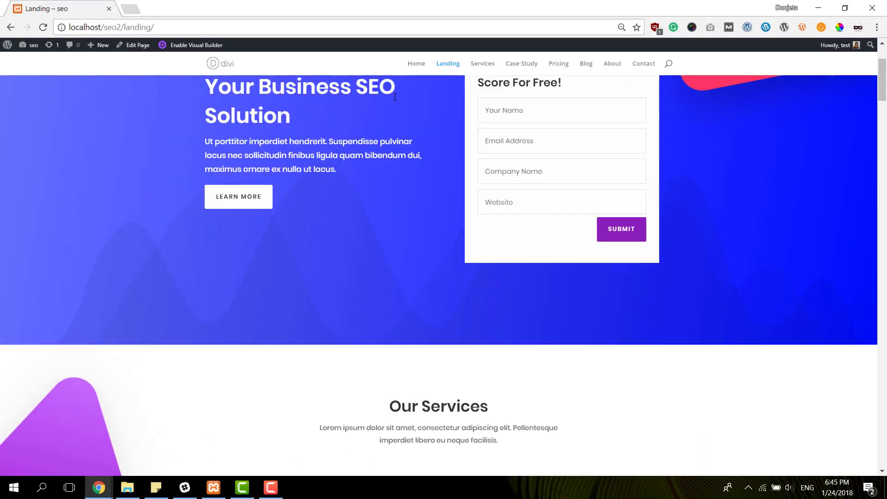
{"action": "scroll", "coordinate": [395, 97], "scroll_direction": "up", "scroll_amount": 3}
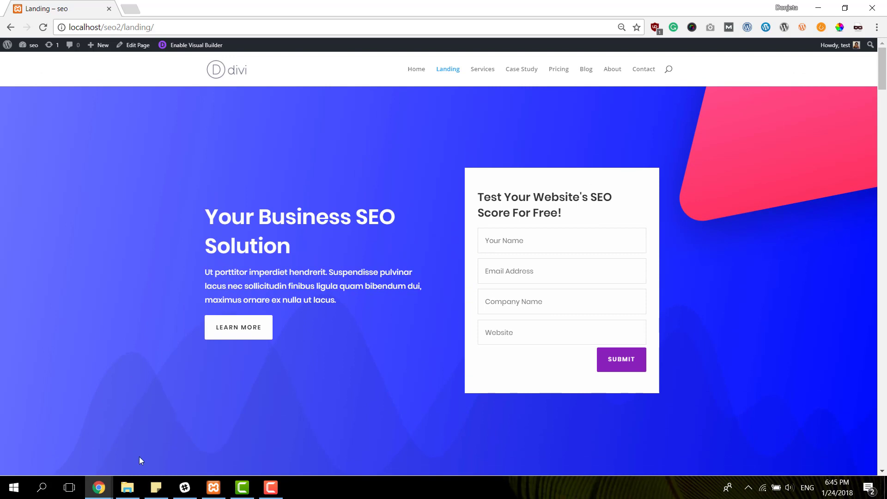
- In the other browser window's Landing page, subscribe to the Free E-book Alert form with a name and e-mail and download the e-book
{"action": "mouse_move", "coordinate": [99, 488]}
{"action": "left_click", "coordinate": [195, 454]}
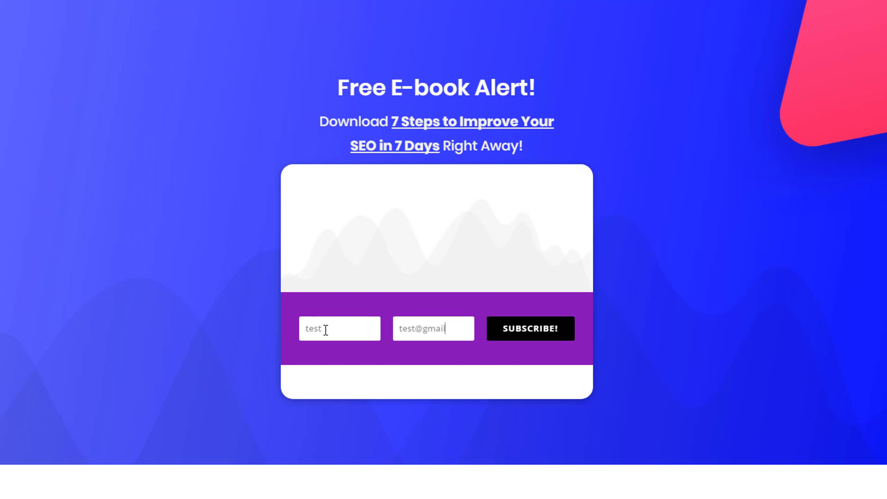
{"action": "left_click", "coordinate": [527, 336]}
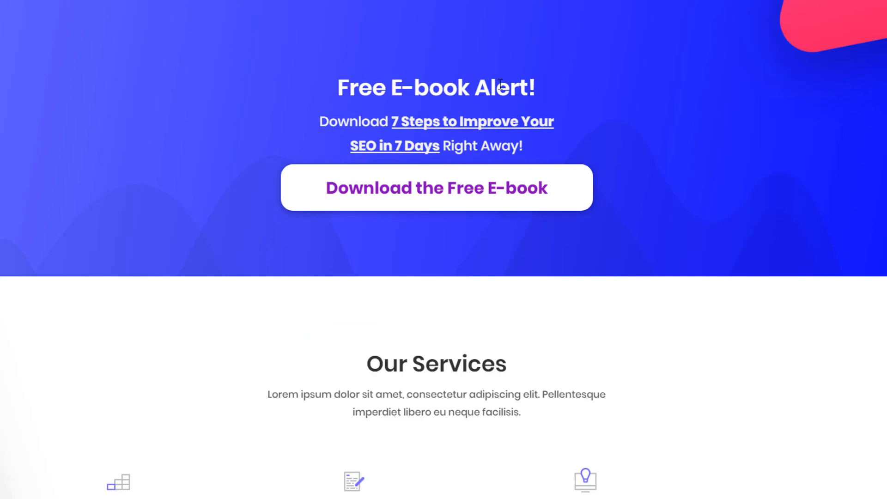
{"action": "left_click", "coordinate": [492, 189]}
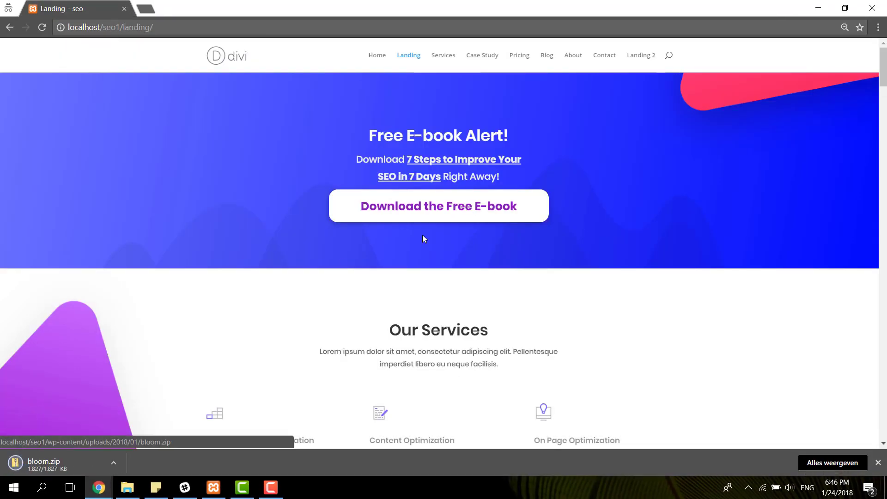